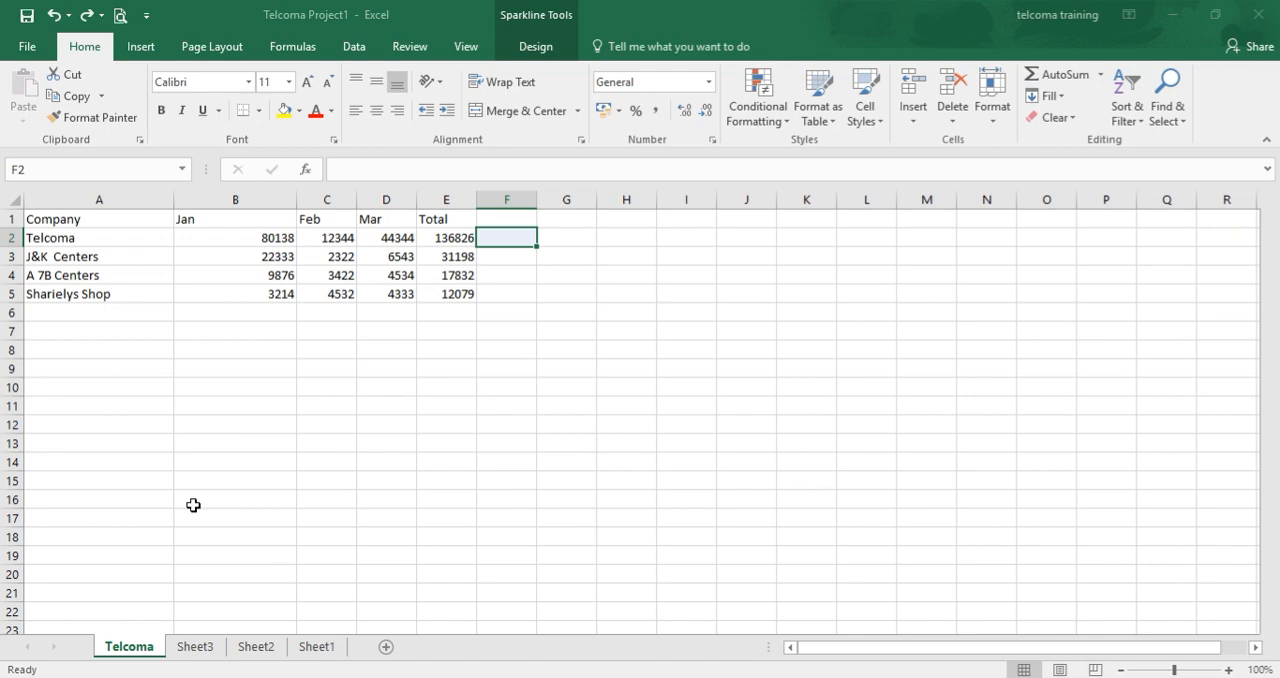
Insert a line sparkline in cell F2 using the data range E2:E5.
click(141, 50)
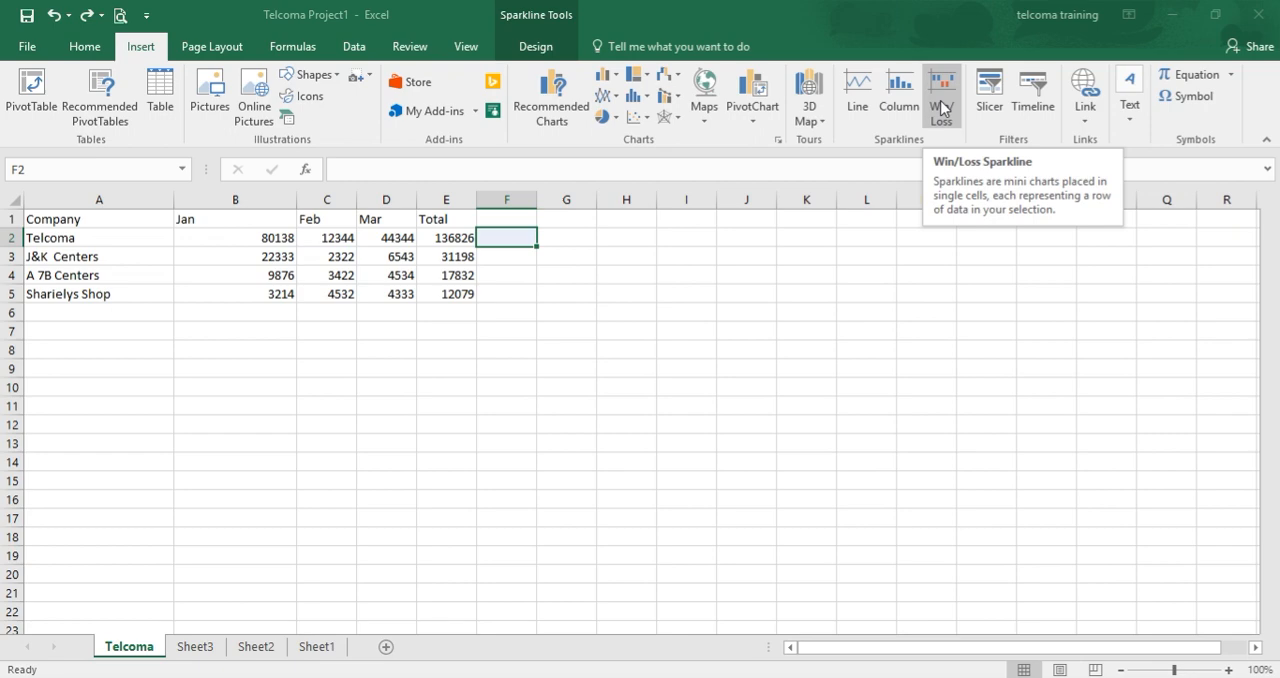
click(855, 110)
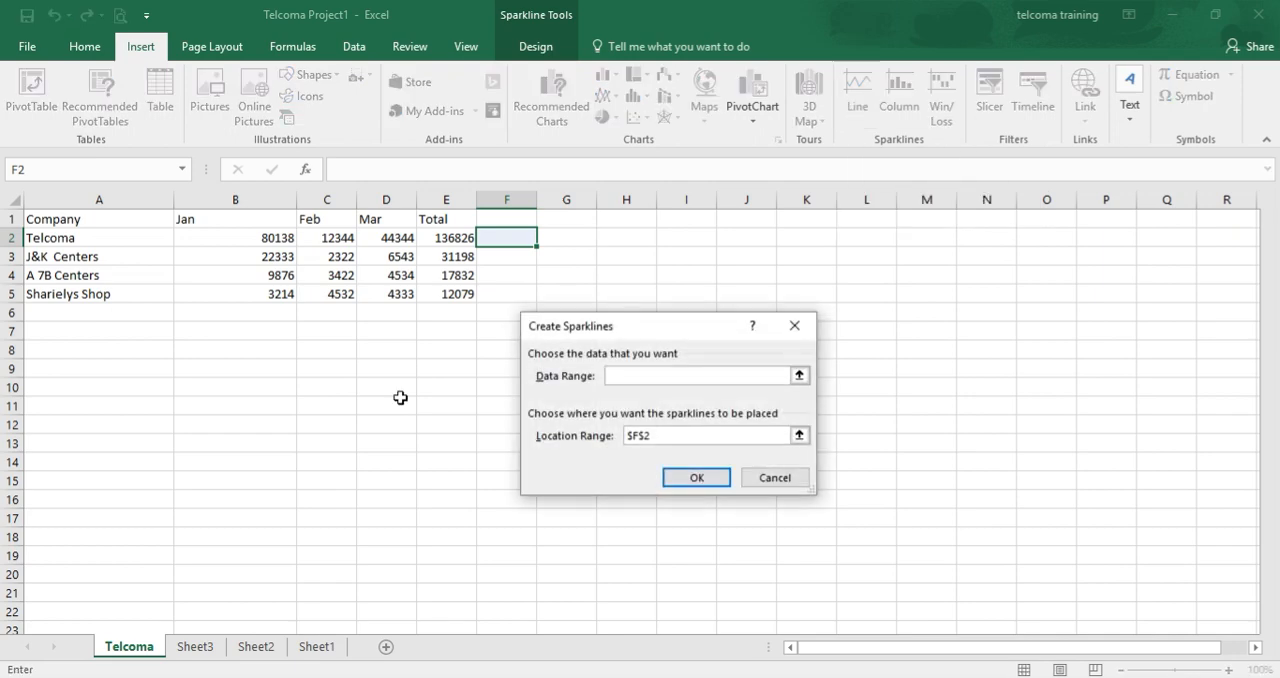
click(446, 237)
key(shift+Down)
key(shift+Down)
key(shift+Down)
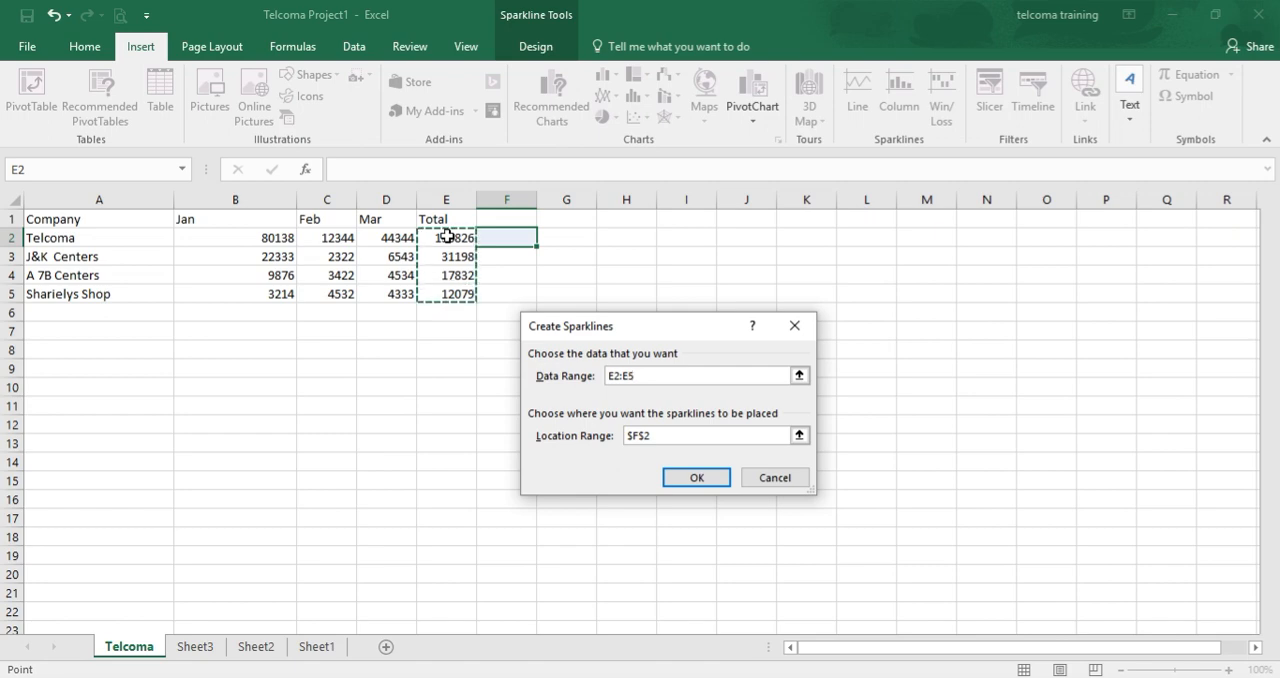
click(690, 478)
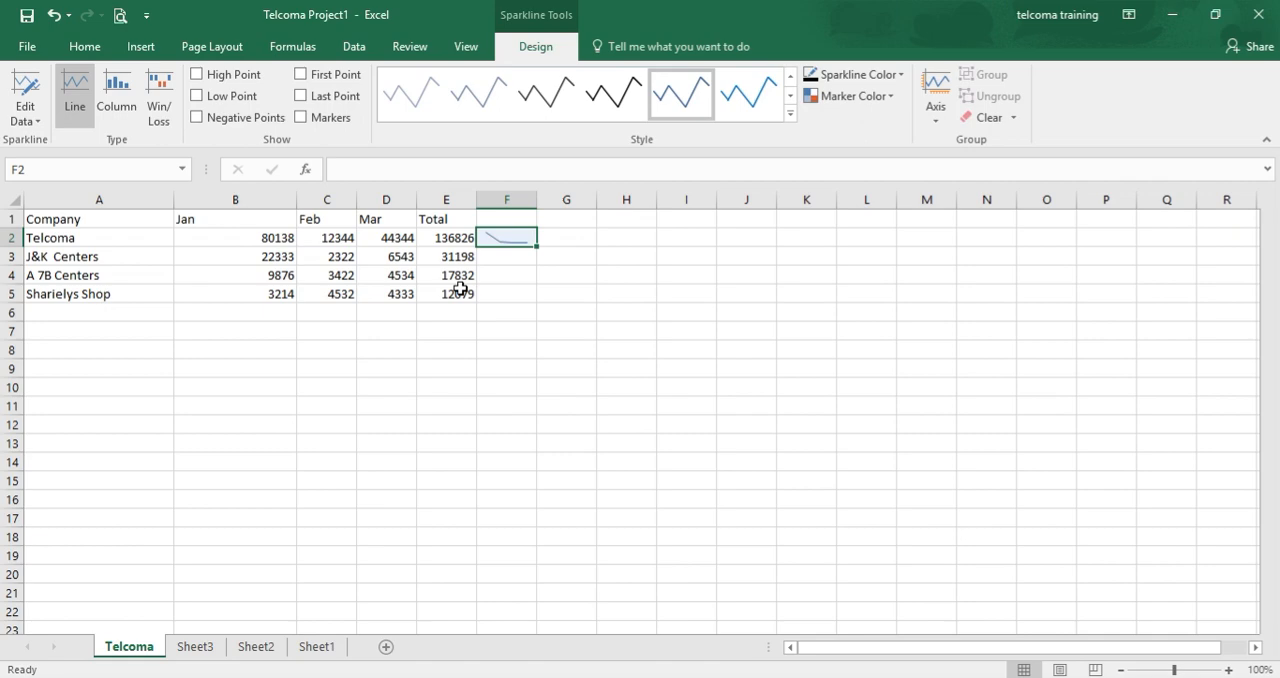
click(641, 463)
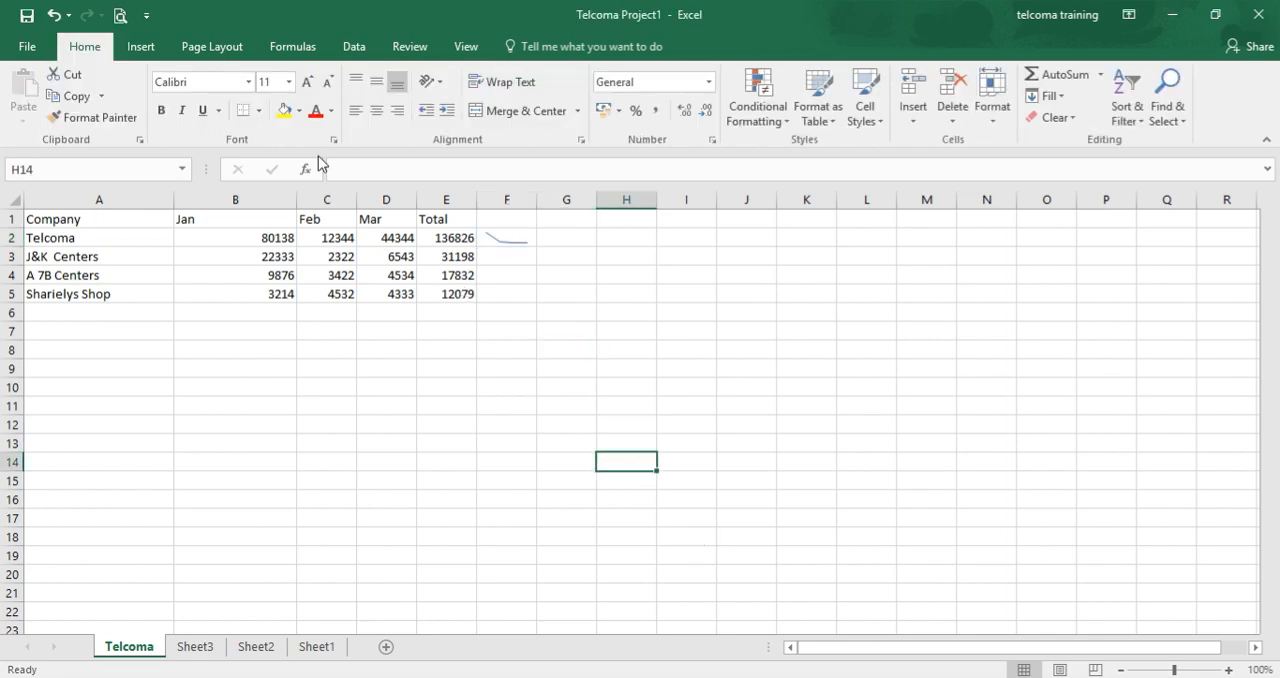
Undo the insertion of the line sparkline in cell F2.
click(53, 15)
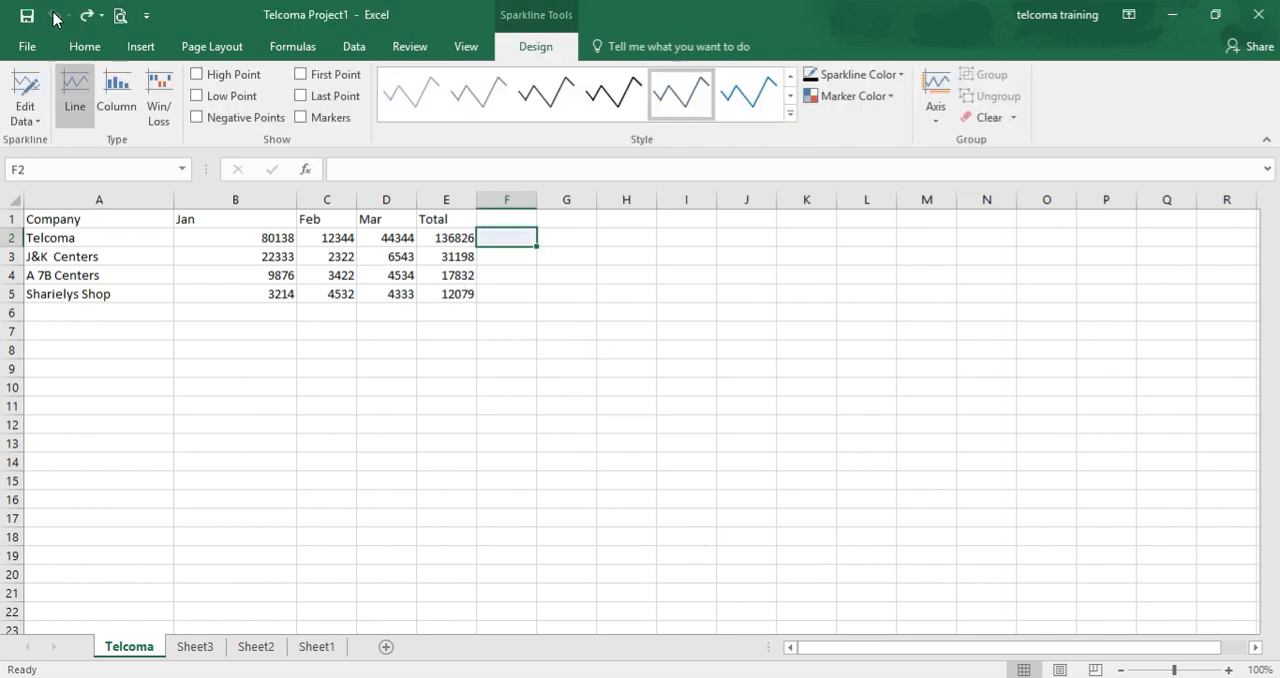
click(53, 15)
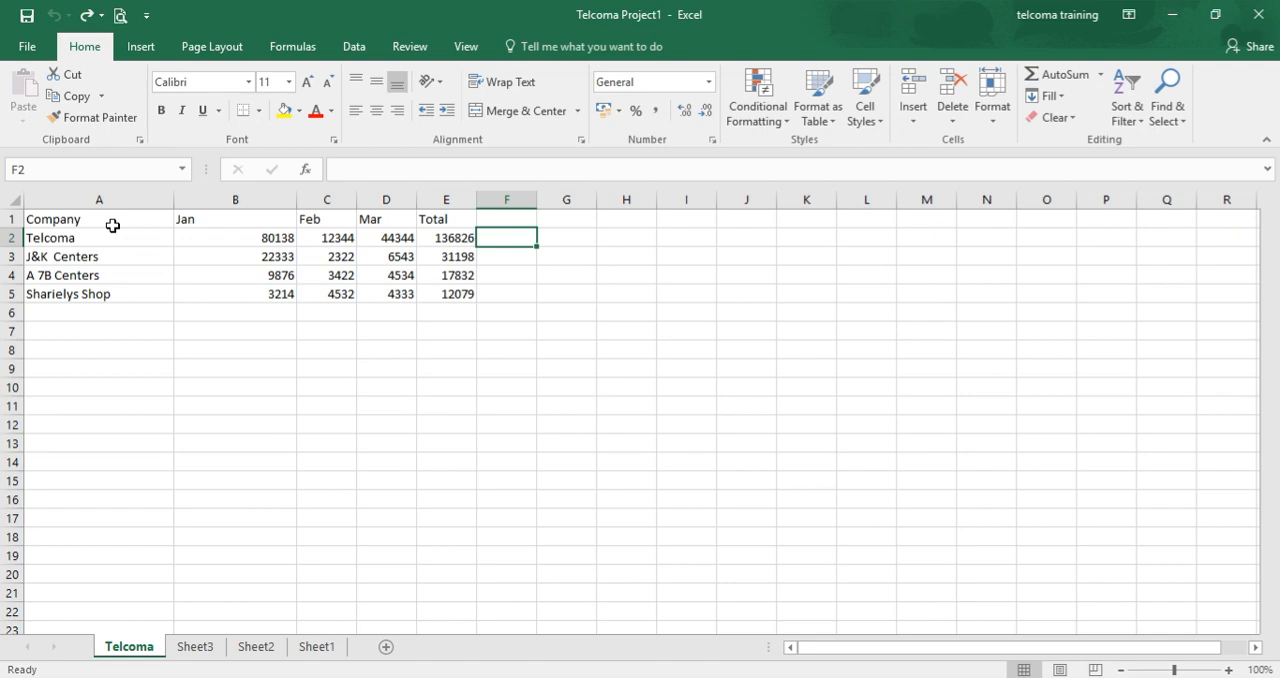
Insert a 2-D clustered column chart from the company sales data in A1:E5.
click(112, 224)
key(shift+Right)
key(shift+Right)
key(shift+Right)
key(shift+Right)
key(shift+Down)
key(shift+Down)
key(shift+Down)
key(shift+Down)
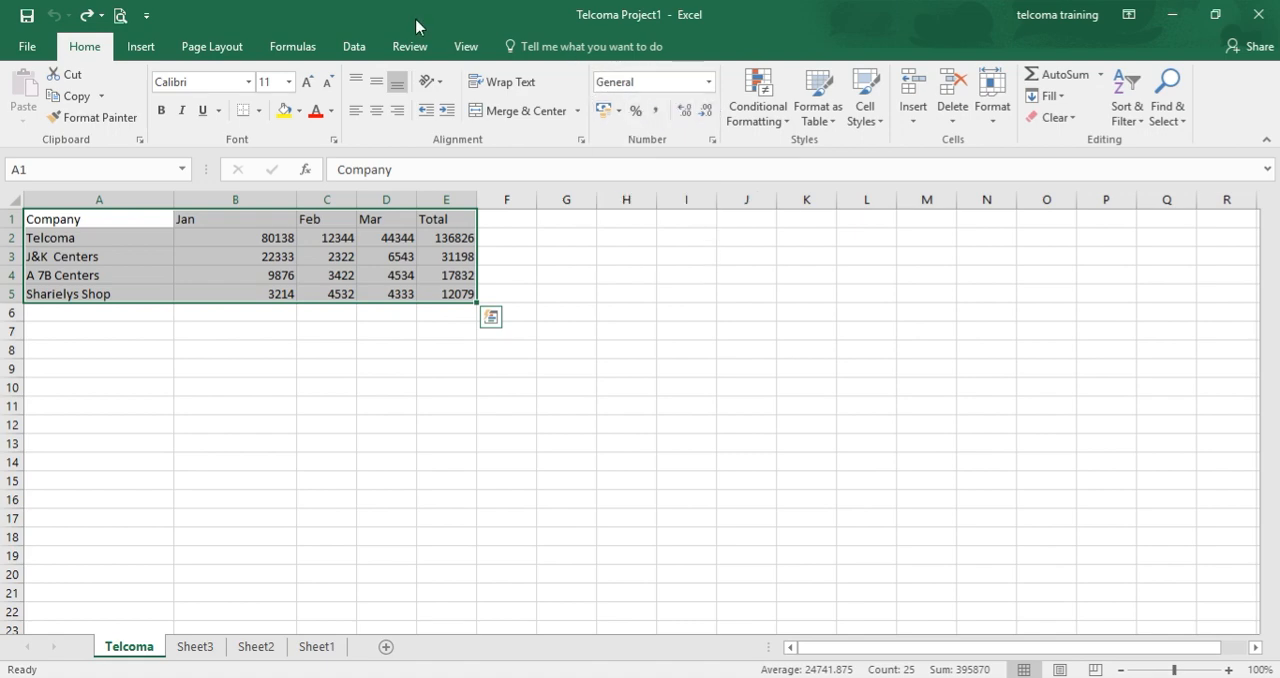
click(140, 52)
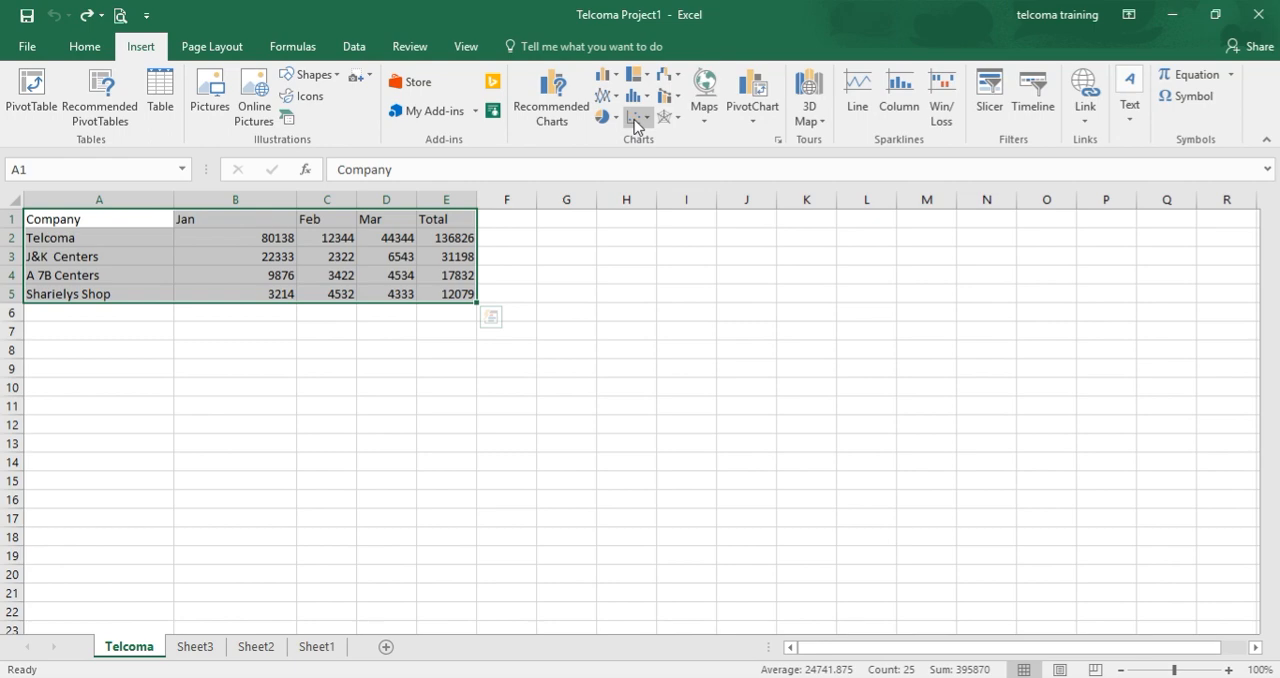
click(606, 75)
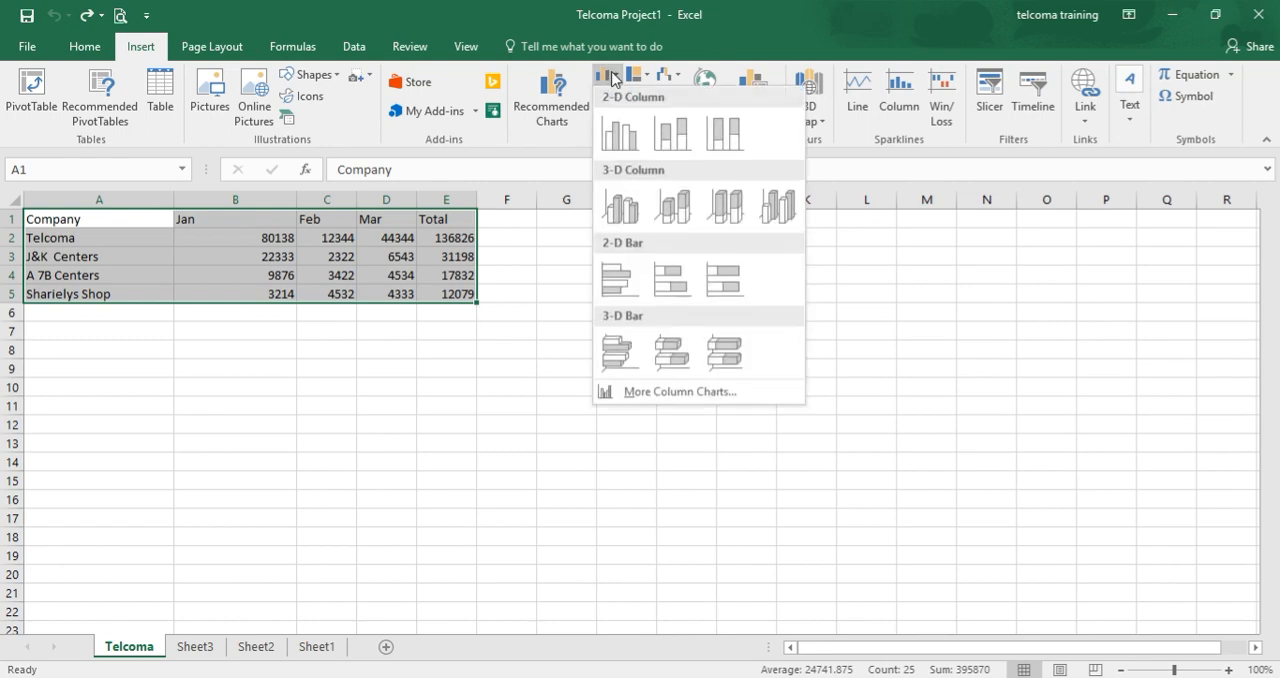
click(622, 149)
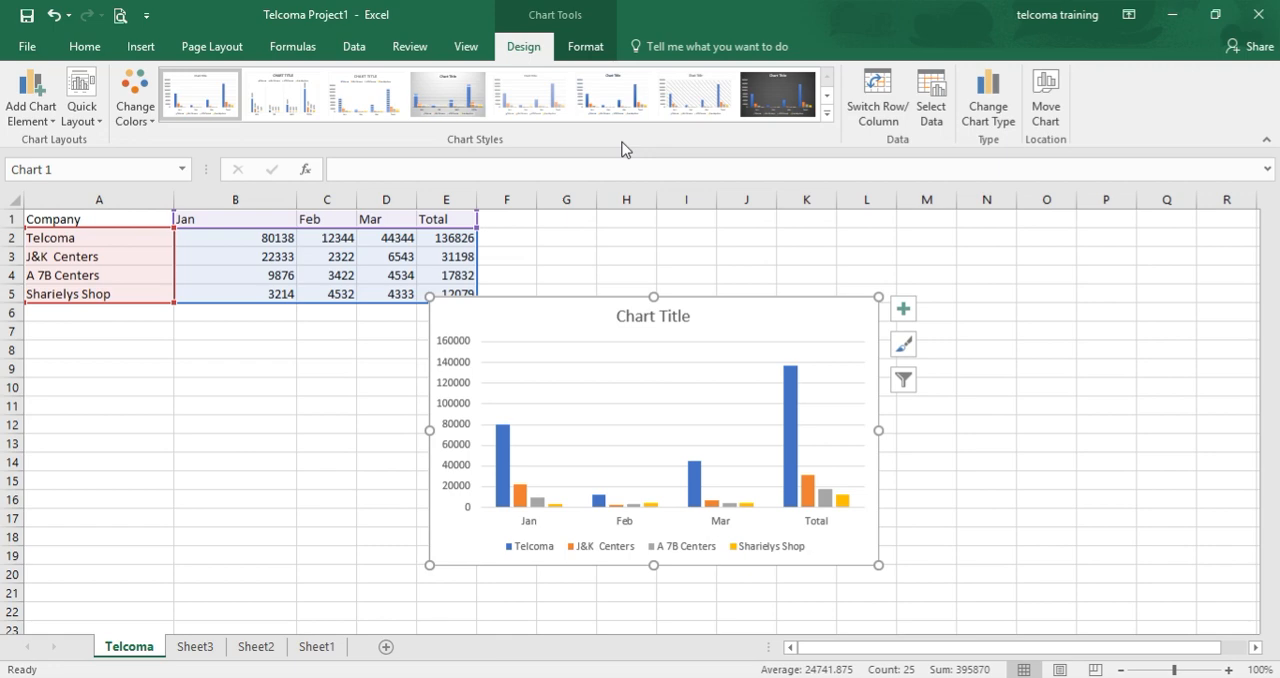
Move the column chart clear of the data table so it covers about columns G to N, rows 4 to 18.
click(740, 350)
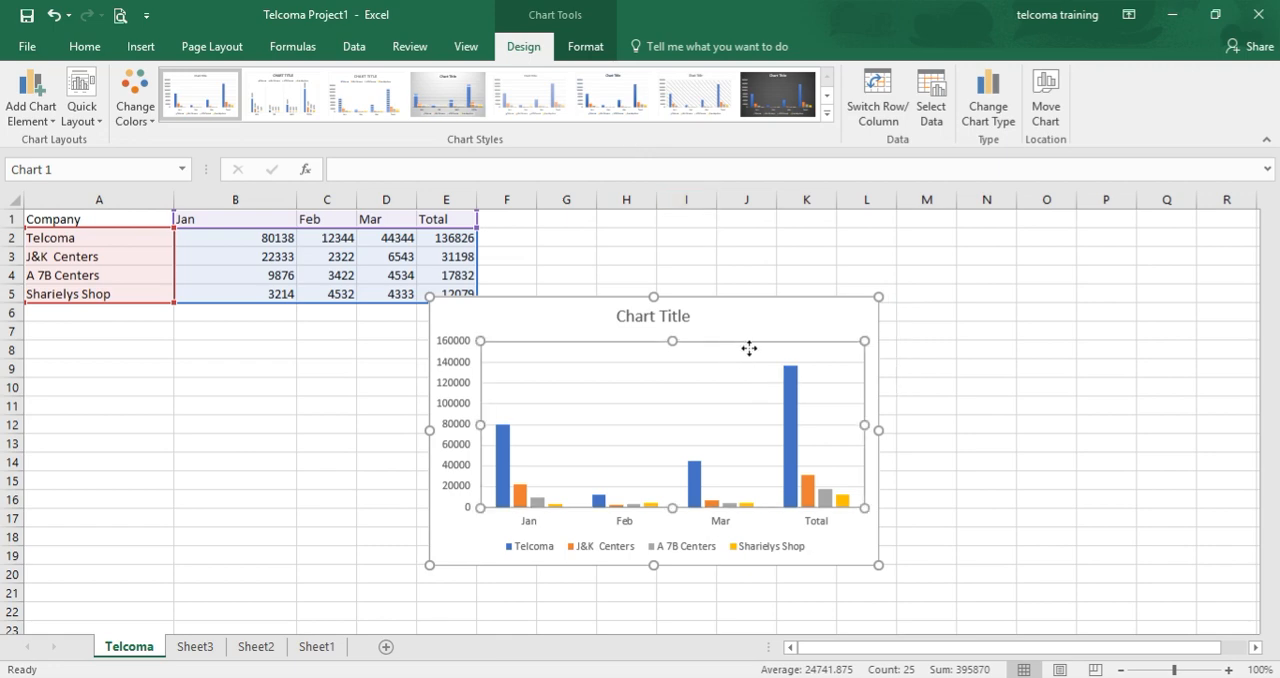
drag(800, 349, 879, 305)
click(743, 335)
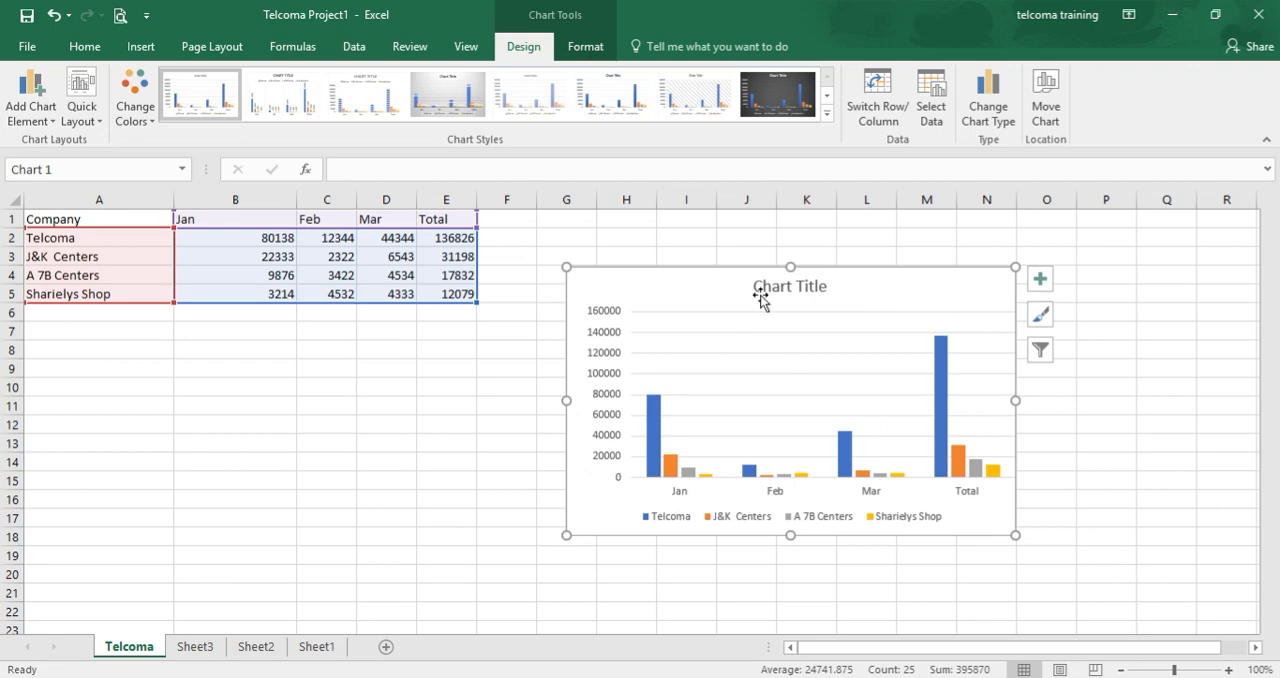
Draw a text box in the upper part of the chart's plot area and enter "this is textbox".
click(586, 47)
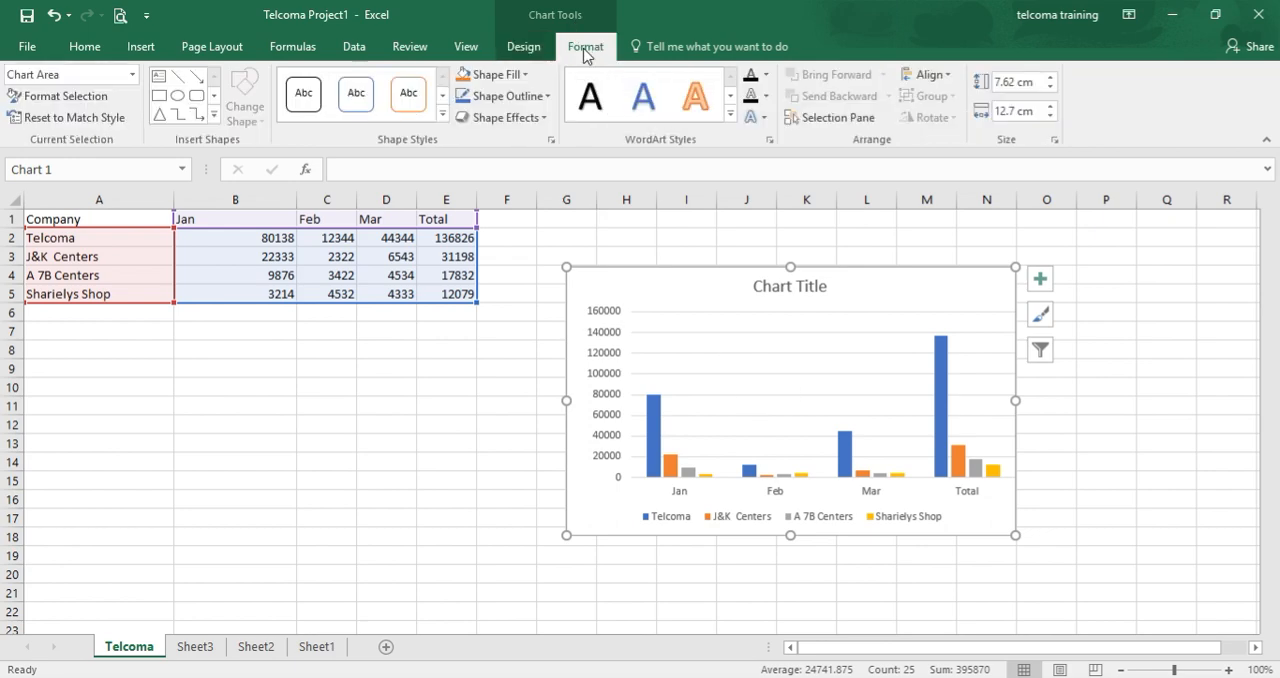
click(160, 80)
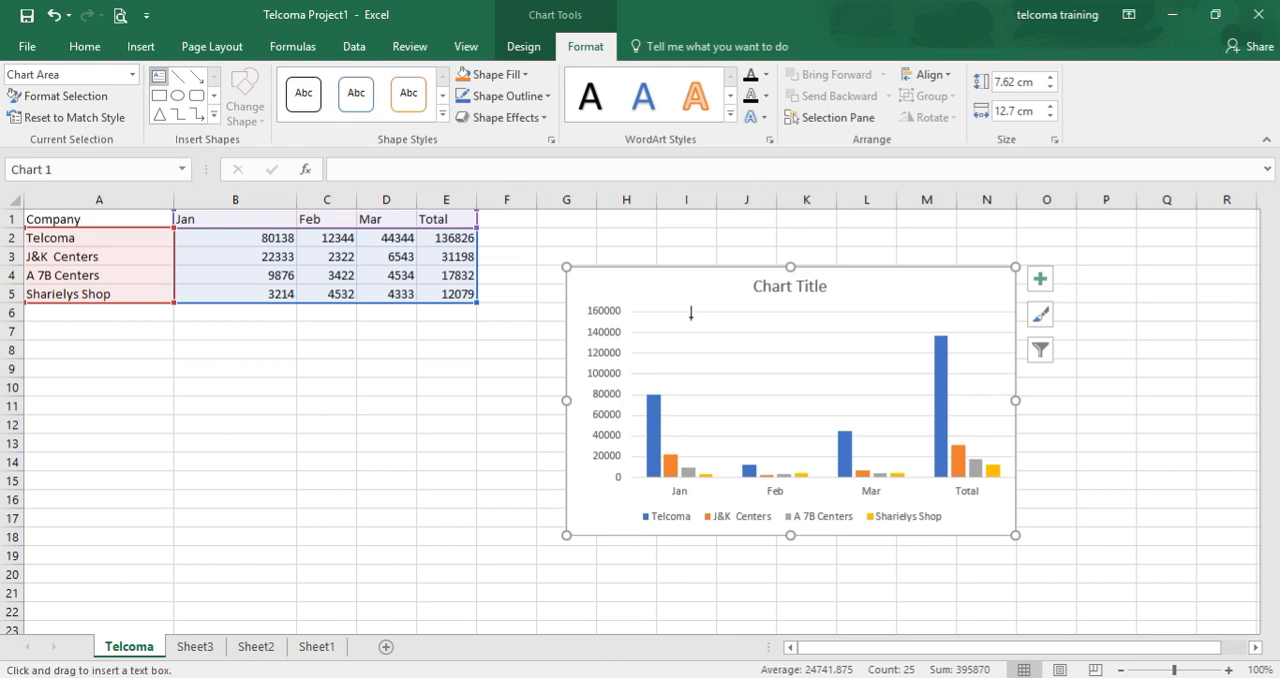
mouse_move(690, 315)
mouse_down()
mouse_move(737, 347)
mouse_move(865, 386)
mouse_up()
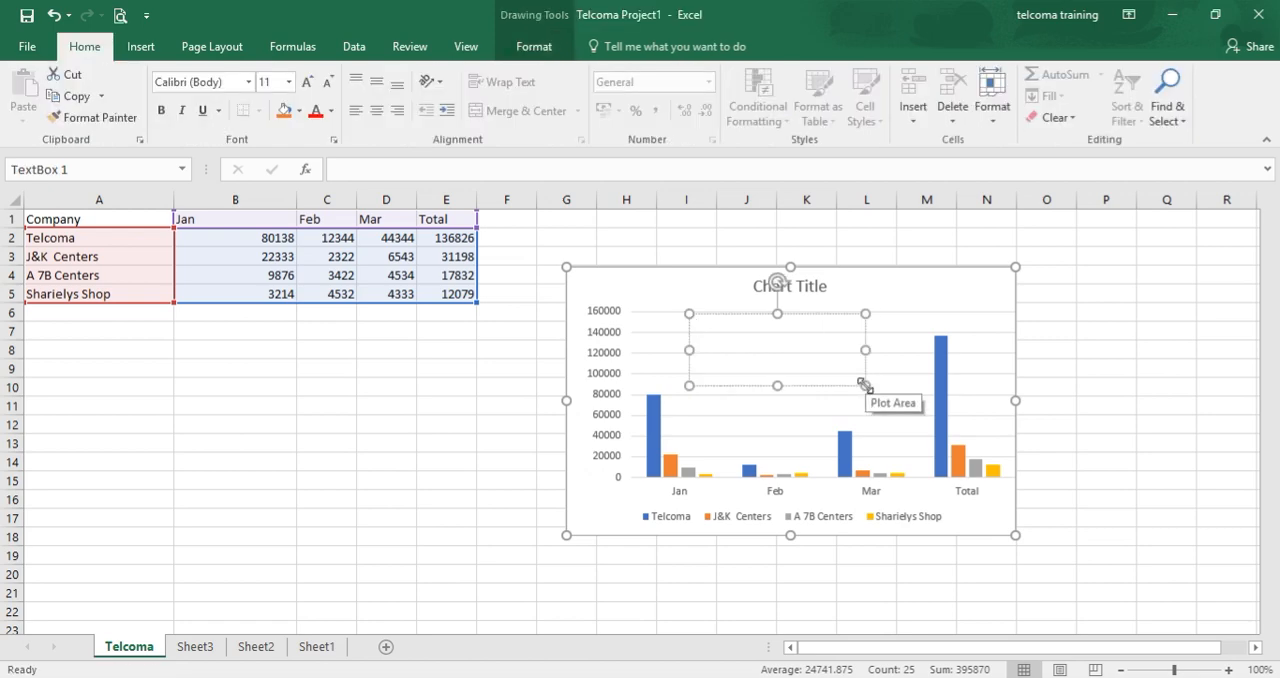
text(this is textbox)
click(890, 364)
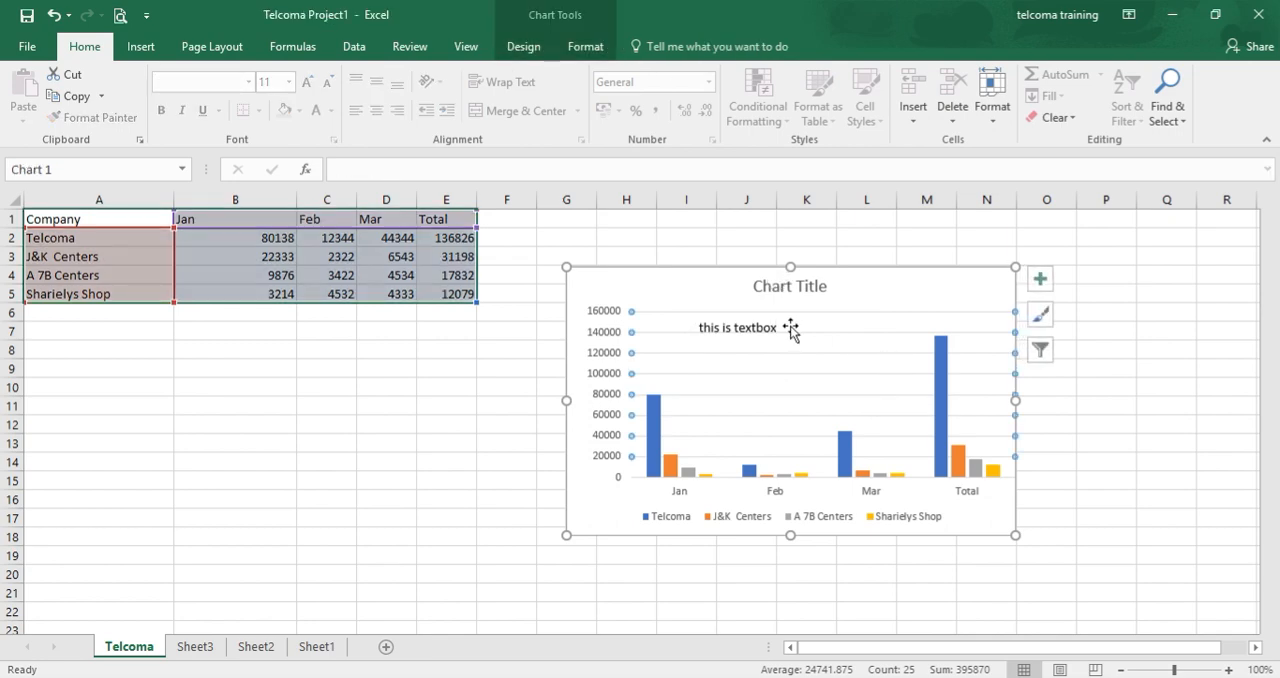
Undo the text entry and delete the text box from the chart.
key(ctrl+z)
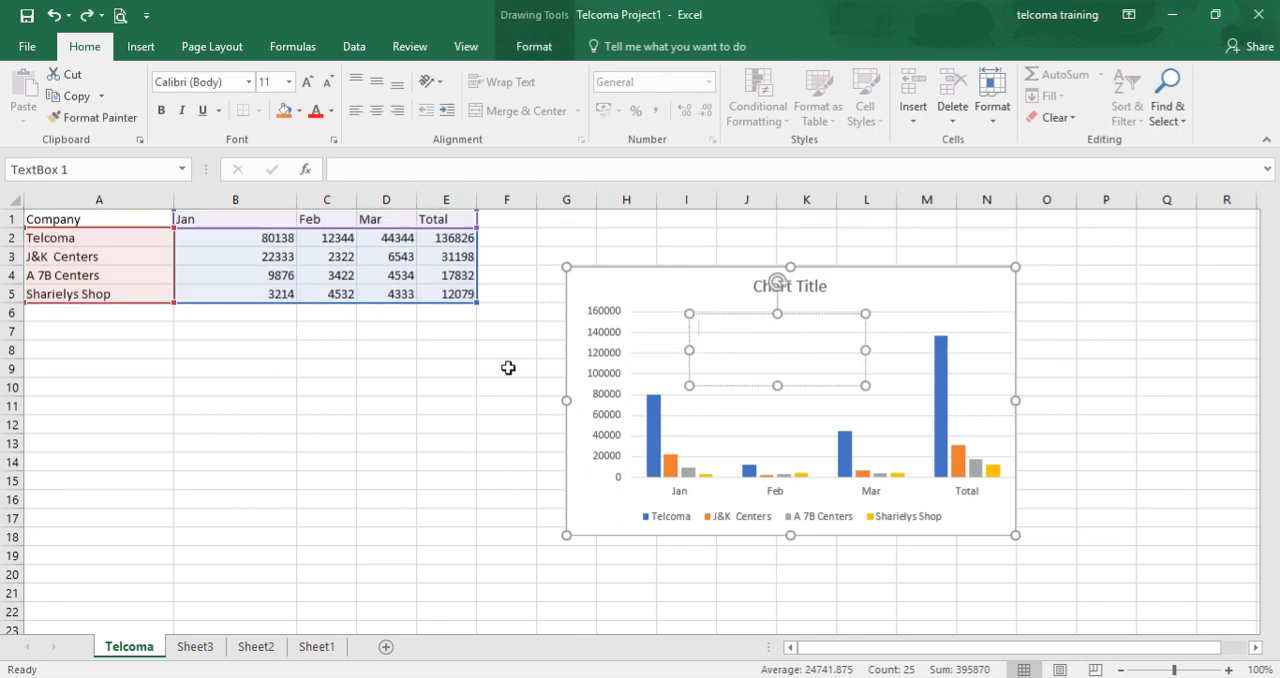
key(Delete)
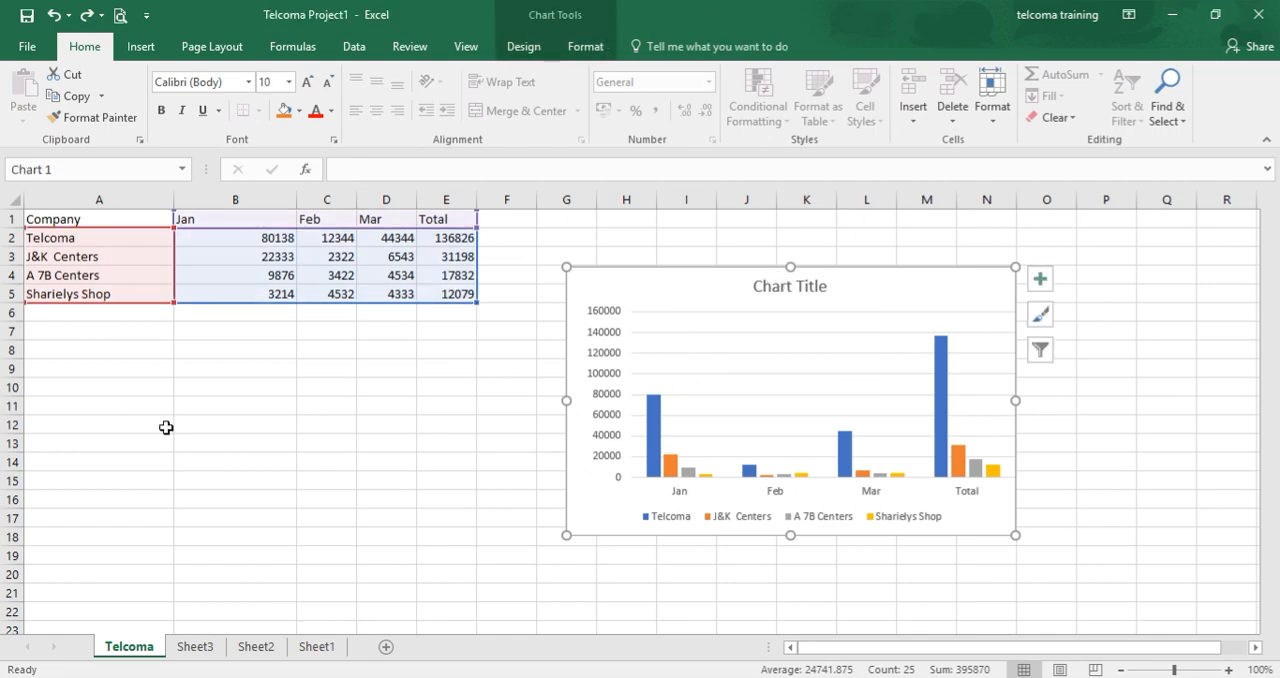
Look over the available shapes and the online picture sources without inserting anything.
click(136, 52)
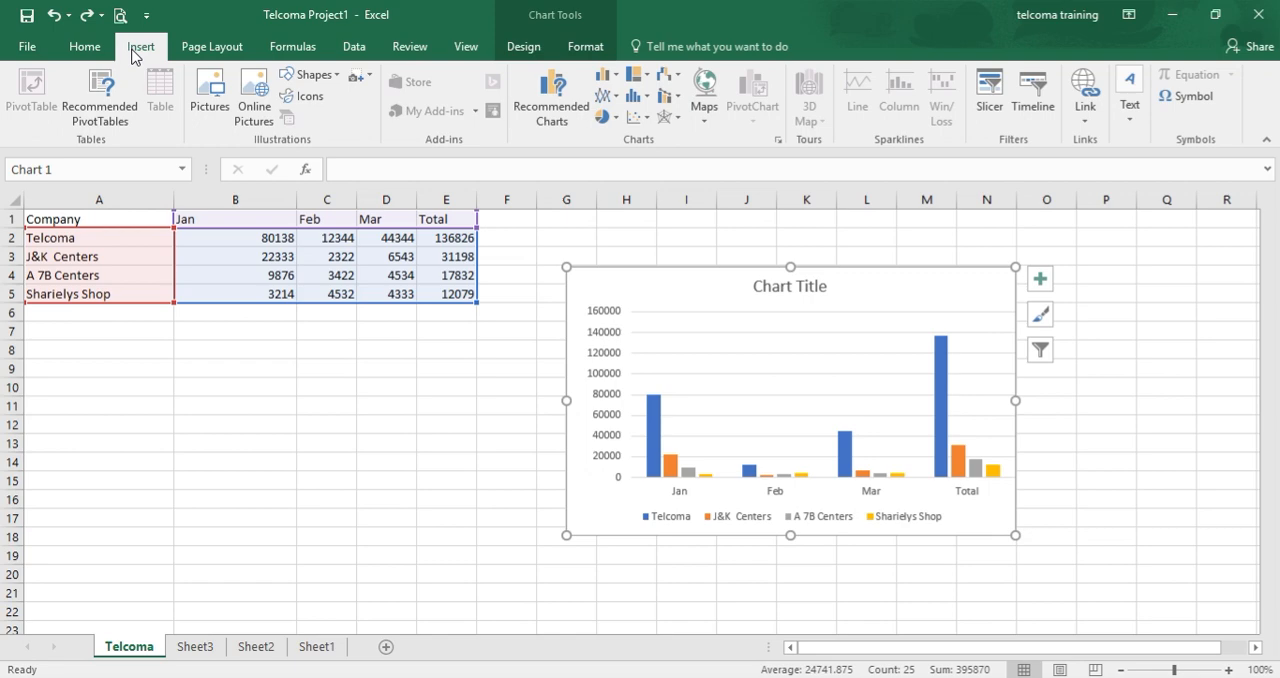
click(335, 82)
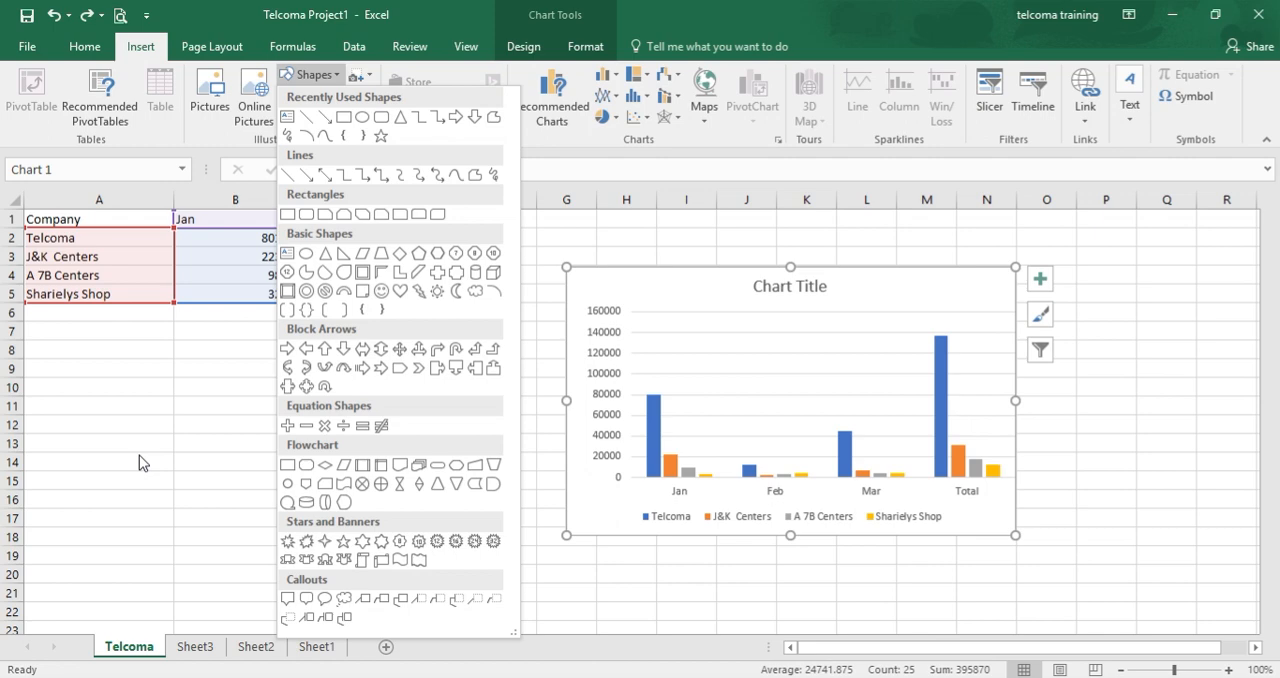
click(210, 474)
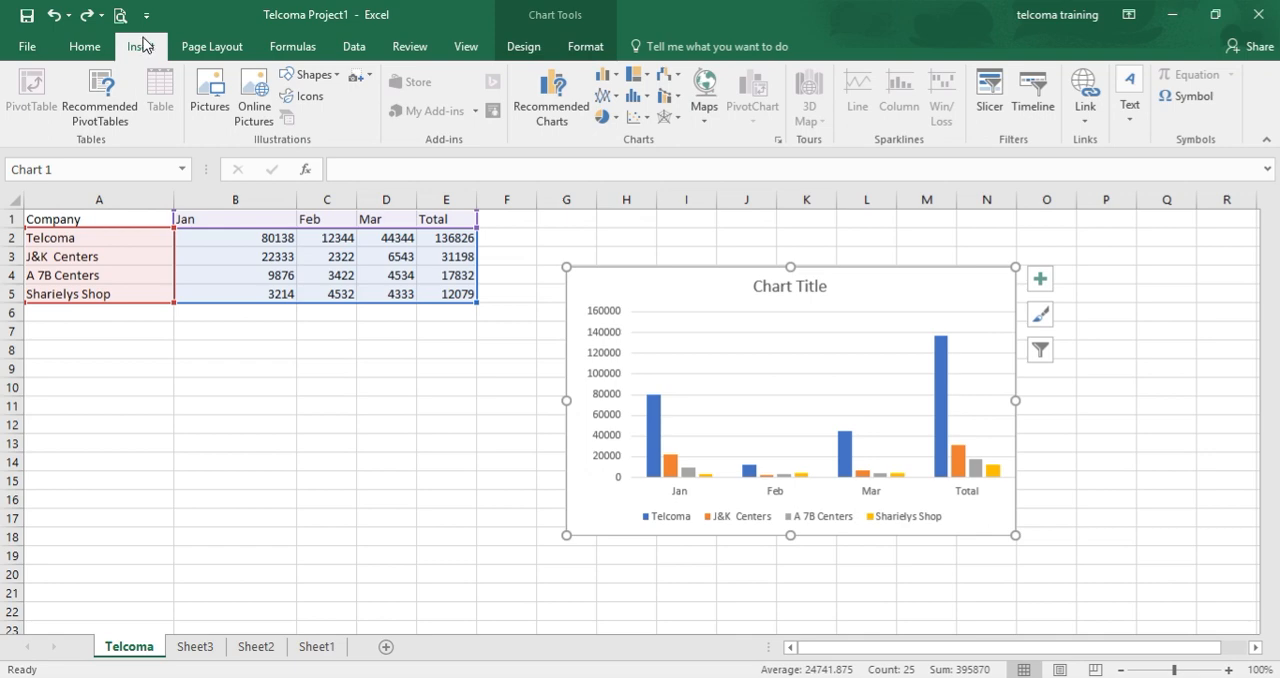
click(254, 110)
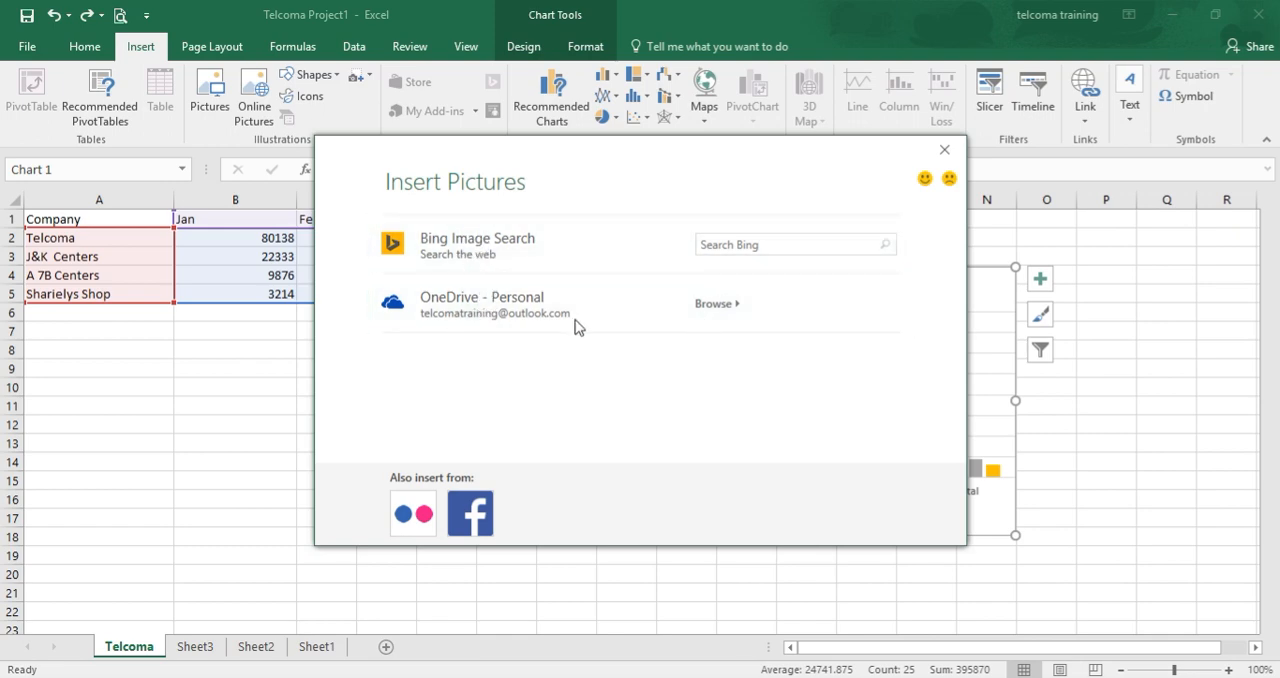
click(944, 151)
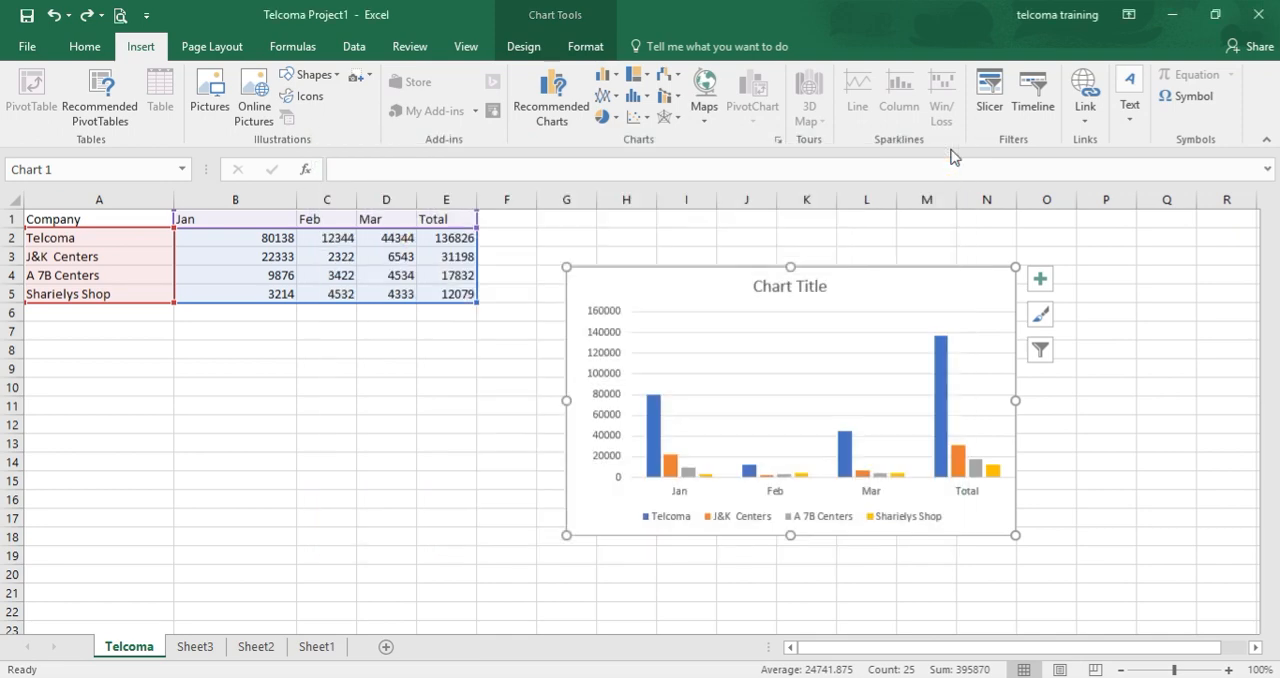
Insert the "desert" picture from the computer's Pictures folder into the Telcoma sheet.
click(207, 95)
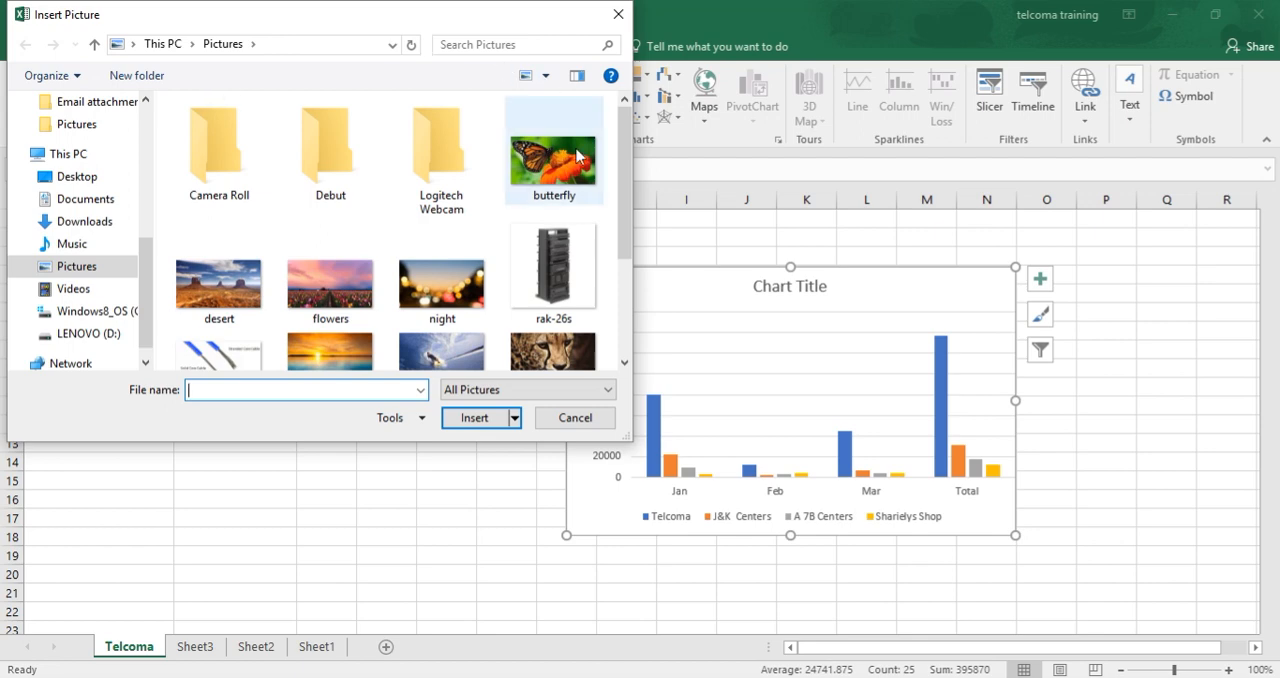
scroll(628, 174, down, 2)
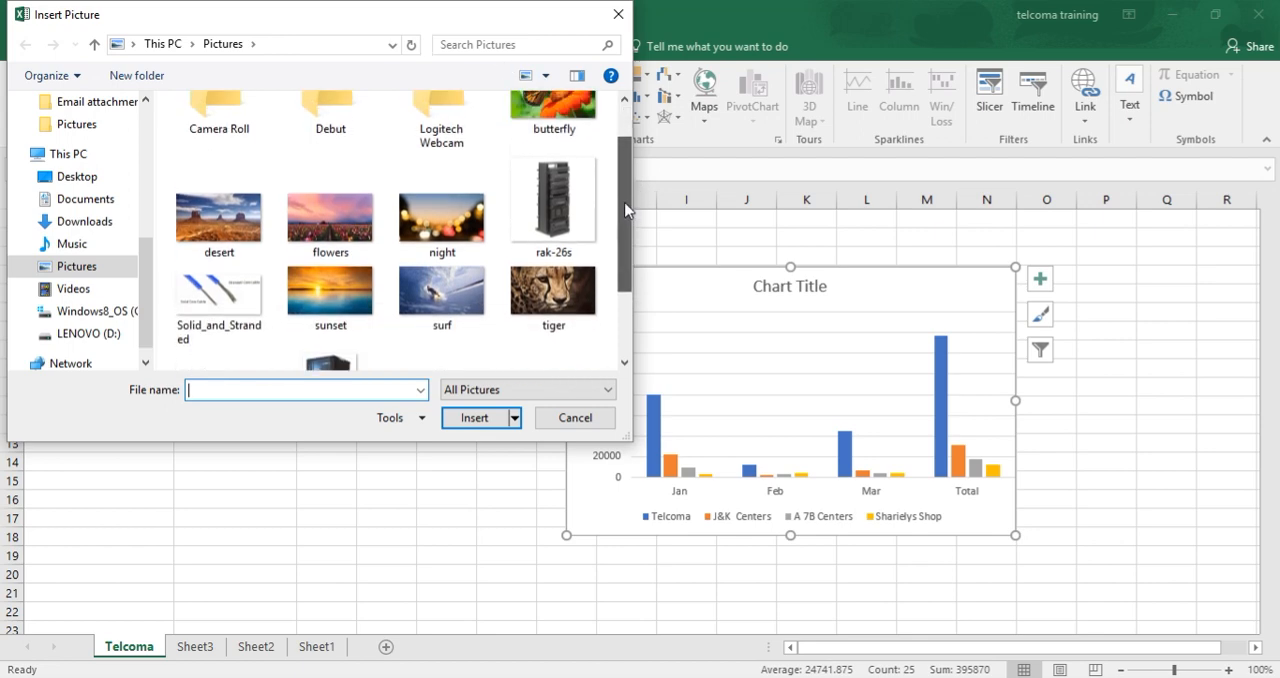
scroll(610, 182, up, 2)
click(218, 282)
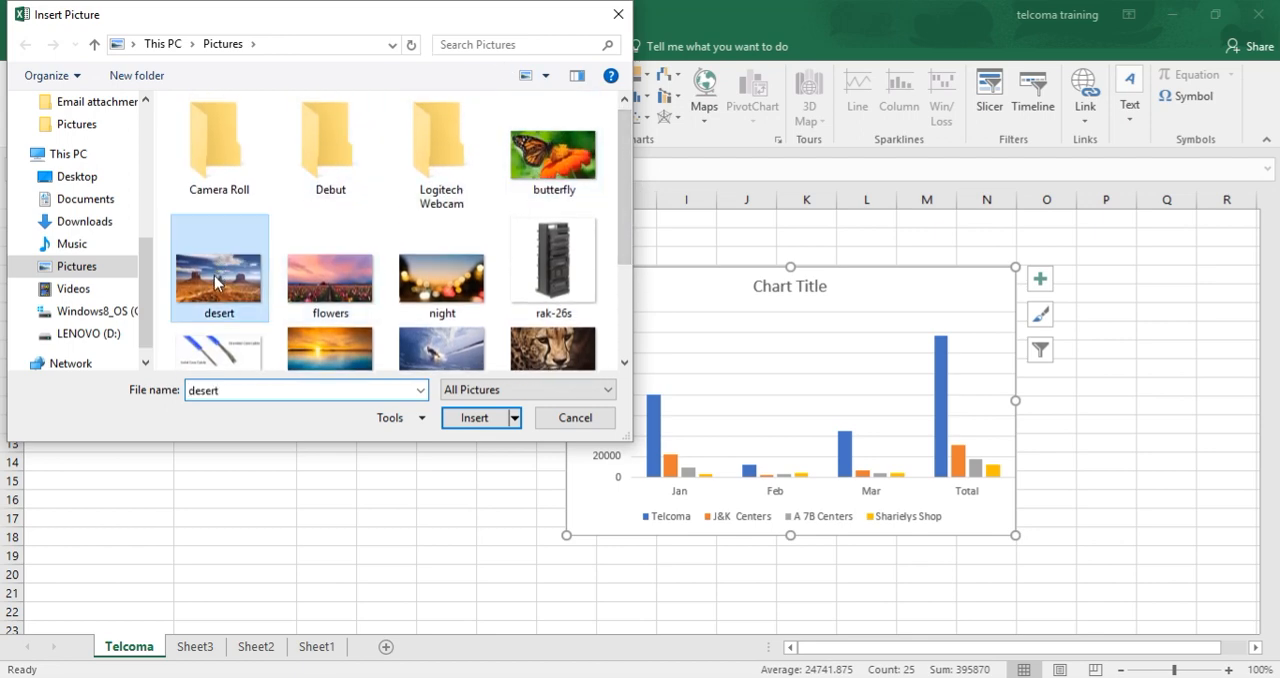
click(468, 422)
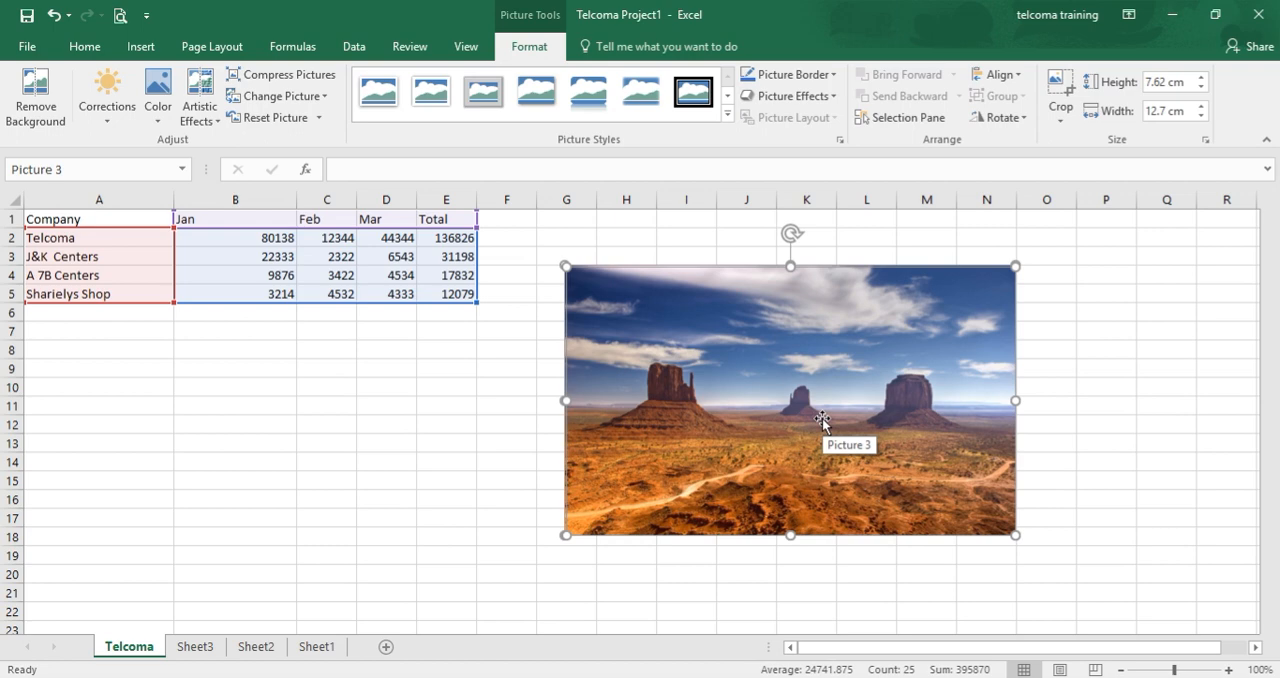
Try to move the desert picture off the chart to the empty cells below the data table.
drag(822, 419, 582, 487)
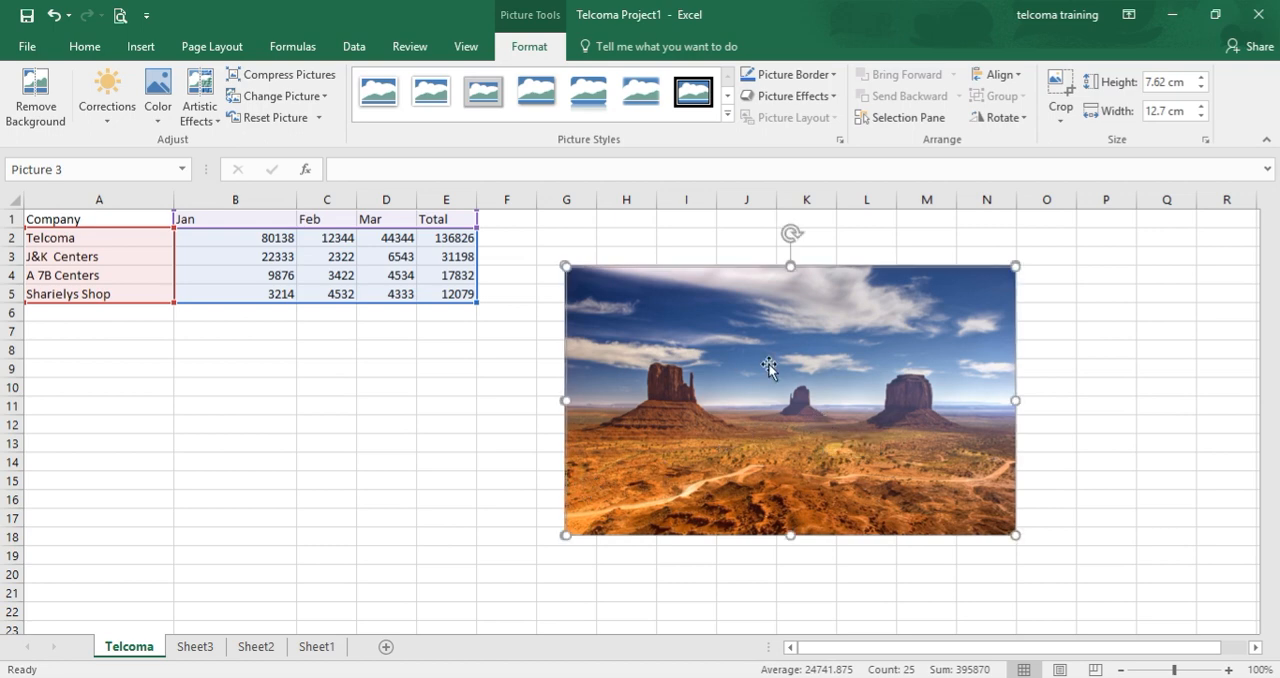
drag(794, 360, 427, 472)
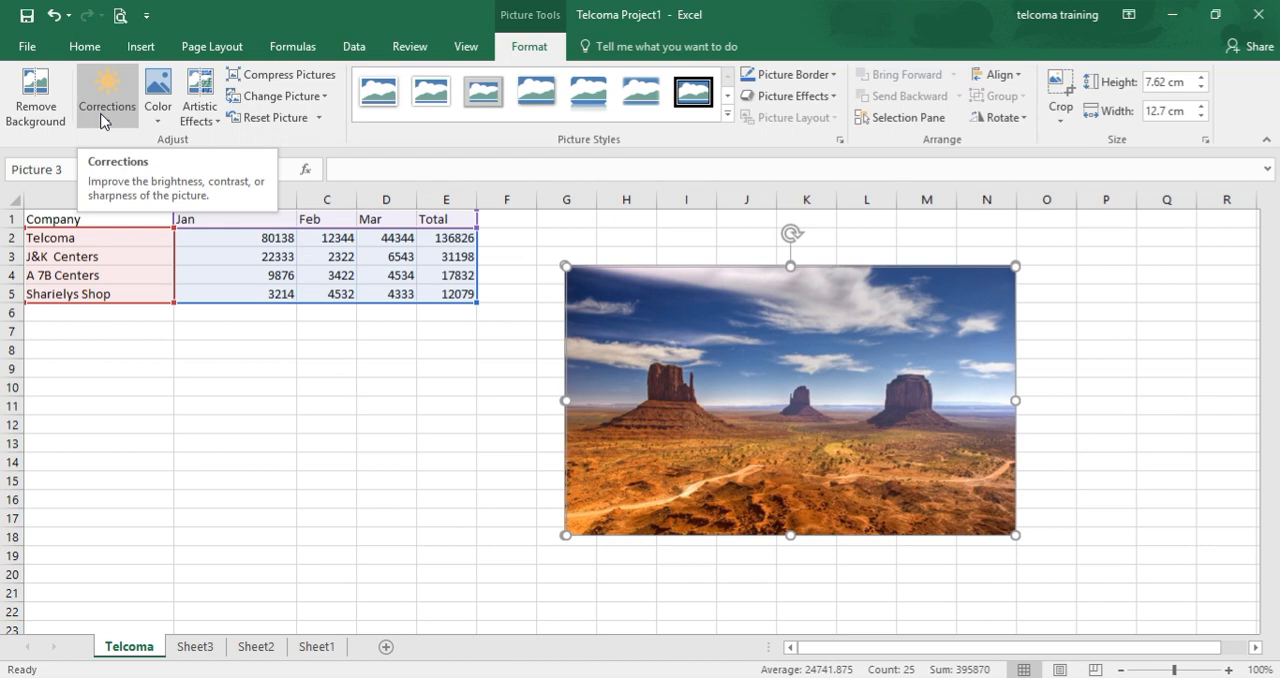
Look over the color adjustment and artistic effect options for the desert picture.
click(166, 119)
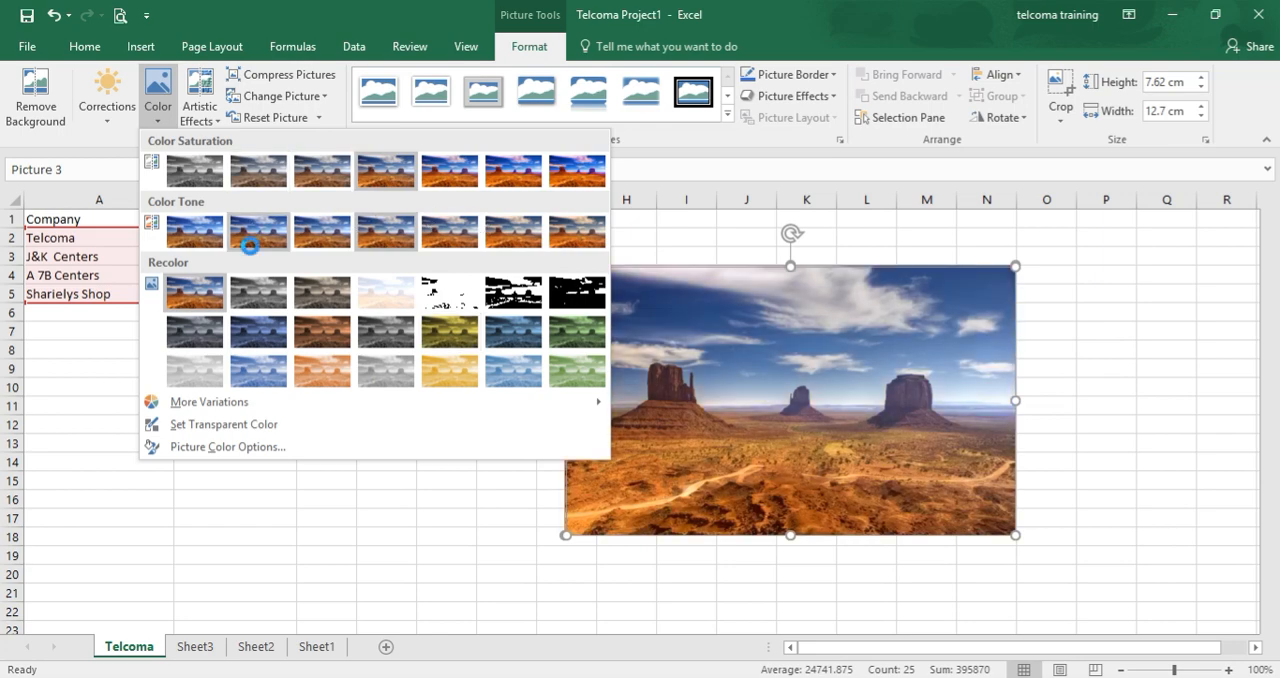
click(40, 357)
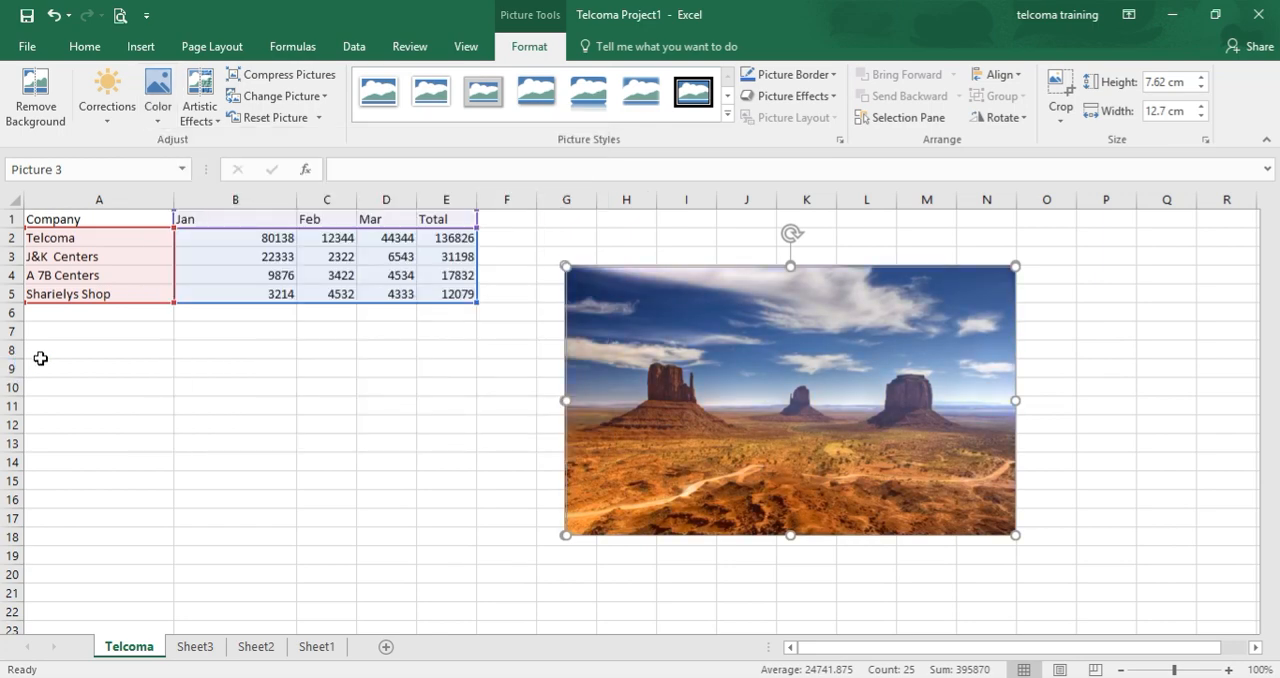
click(212, 116)
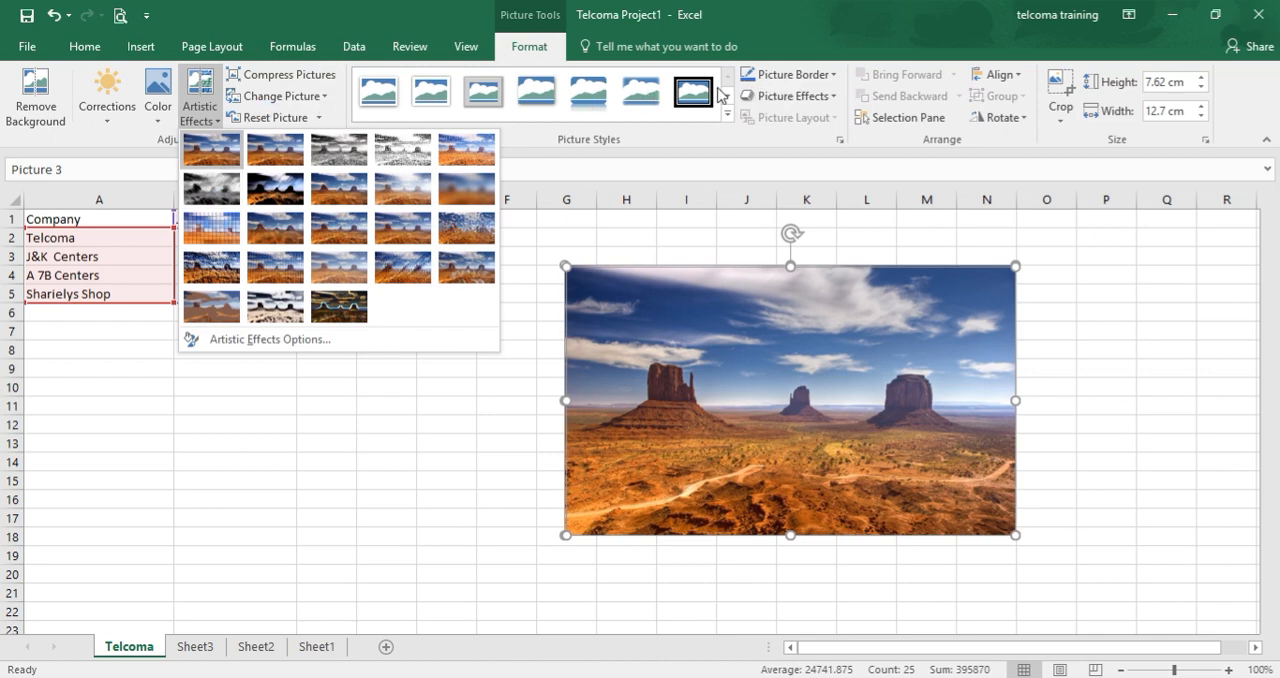
Set the desert picture's border to the darkest blue-gray theme color.
click(830, 76)
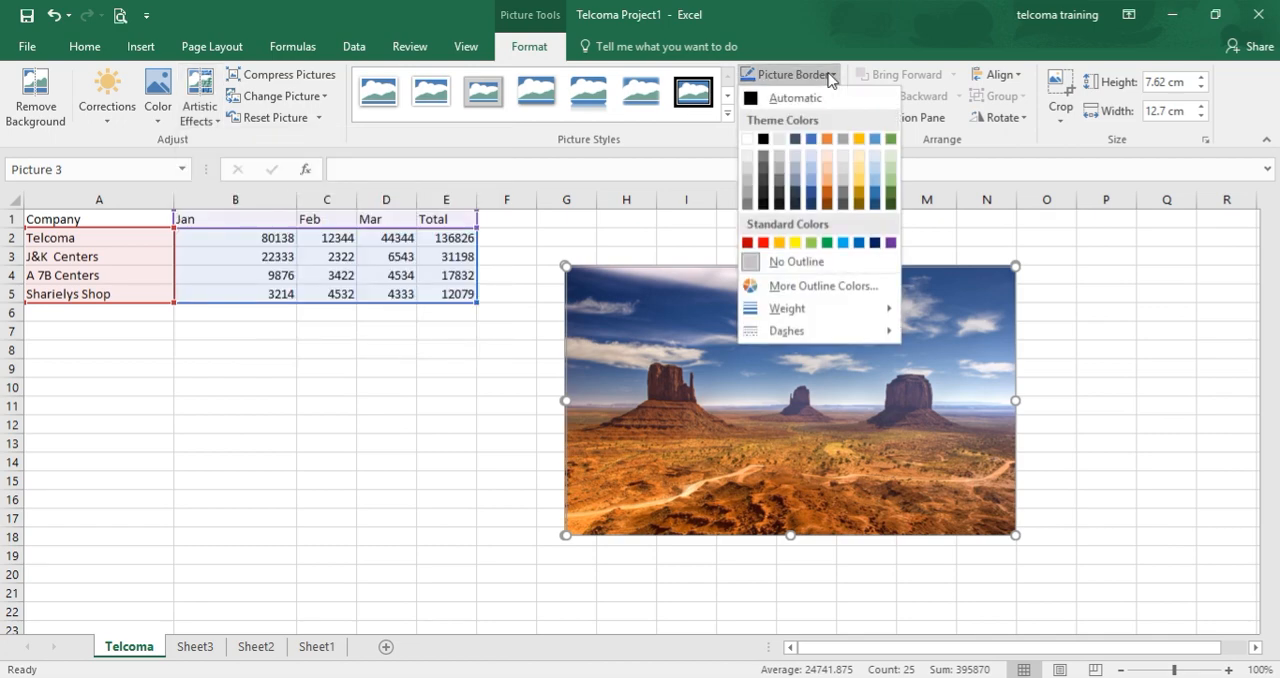
click(795, 205)
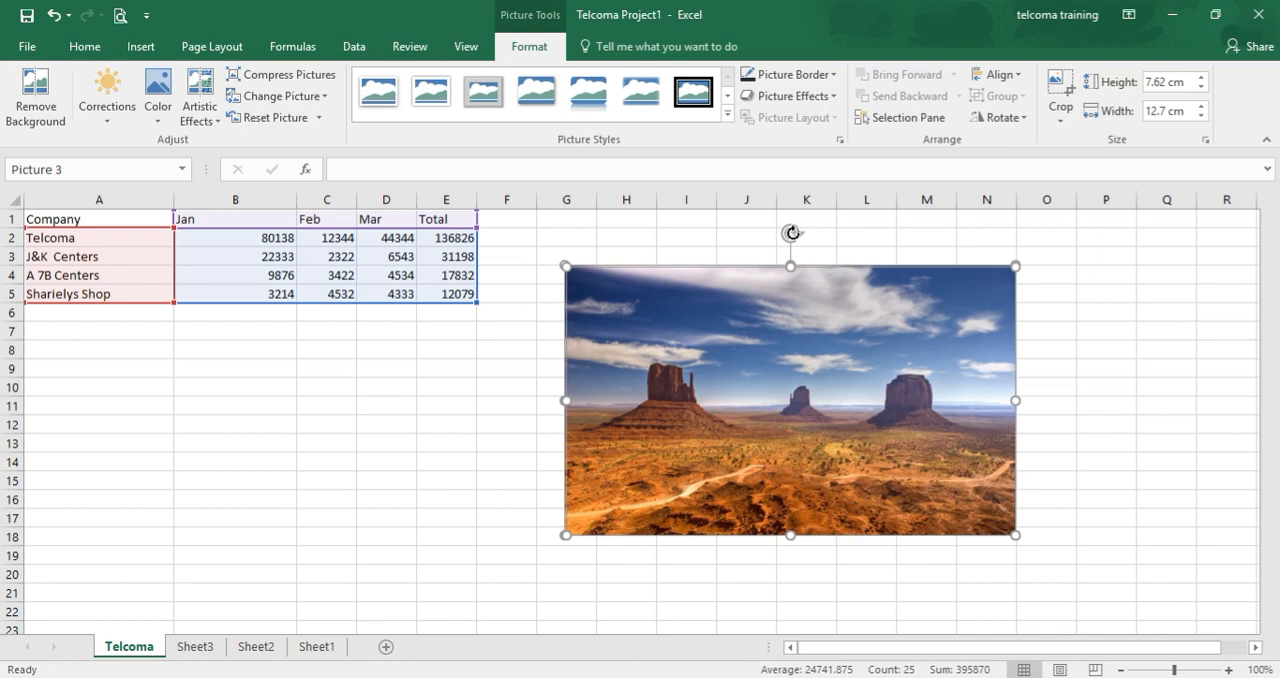
Rotate the desert picture slightly counterclockwise and deselect it by selecting cell E15.
mouse_move(791, 233)
mouse_down()
mouse_move(829, 234)
mouse_move(782, 244)
mouse_up()
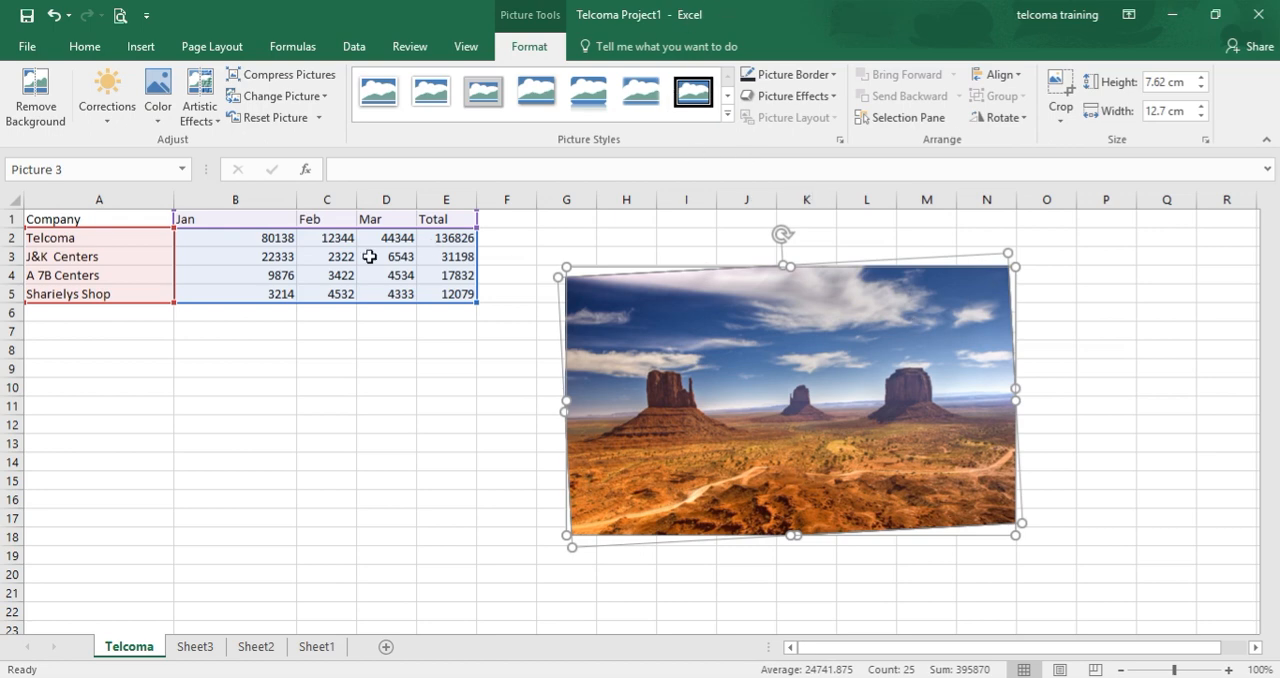
click(141, 47)
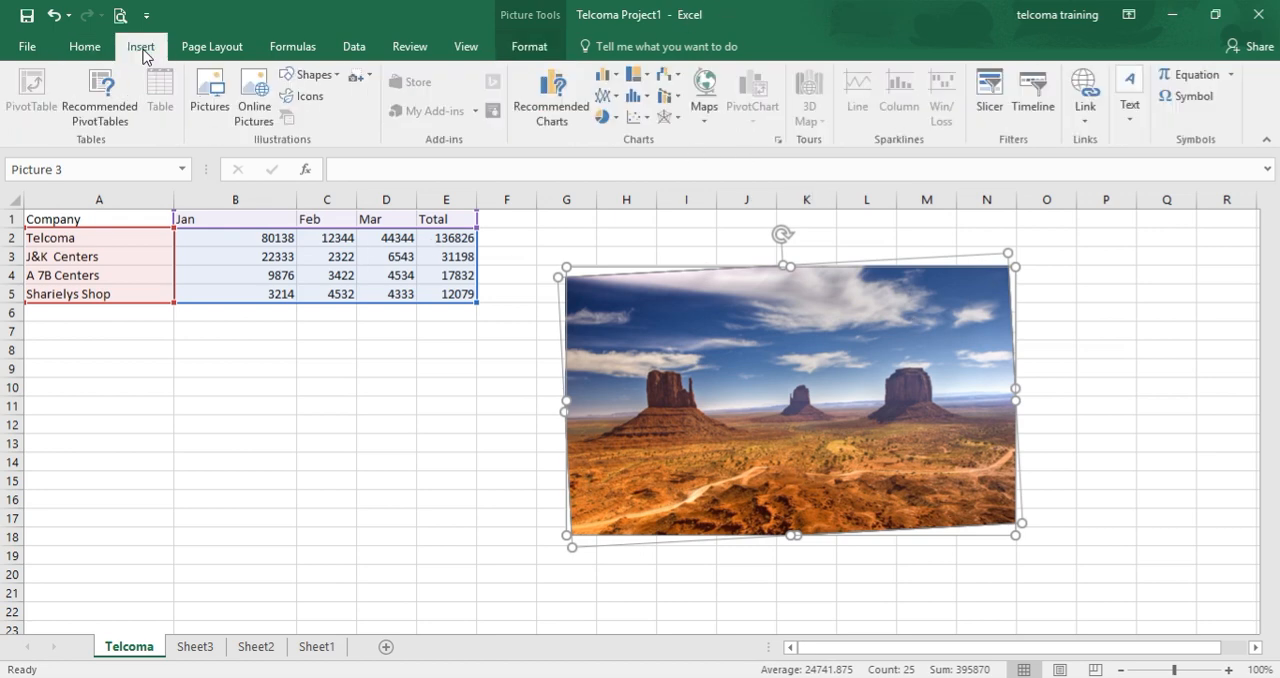
click(451, 489)
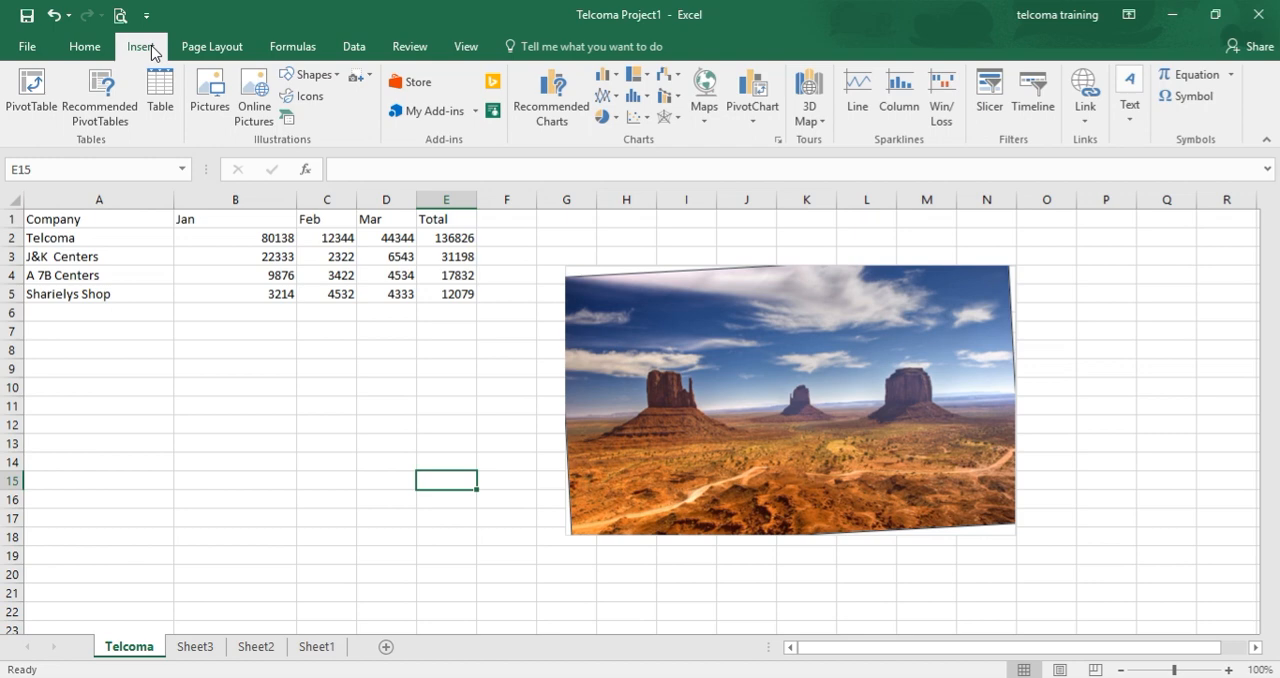
Try to move the rotated desert picture away from the chart beneath it.
click(749, 325)
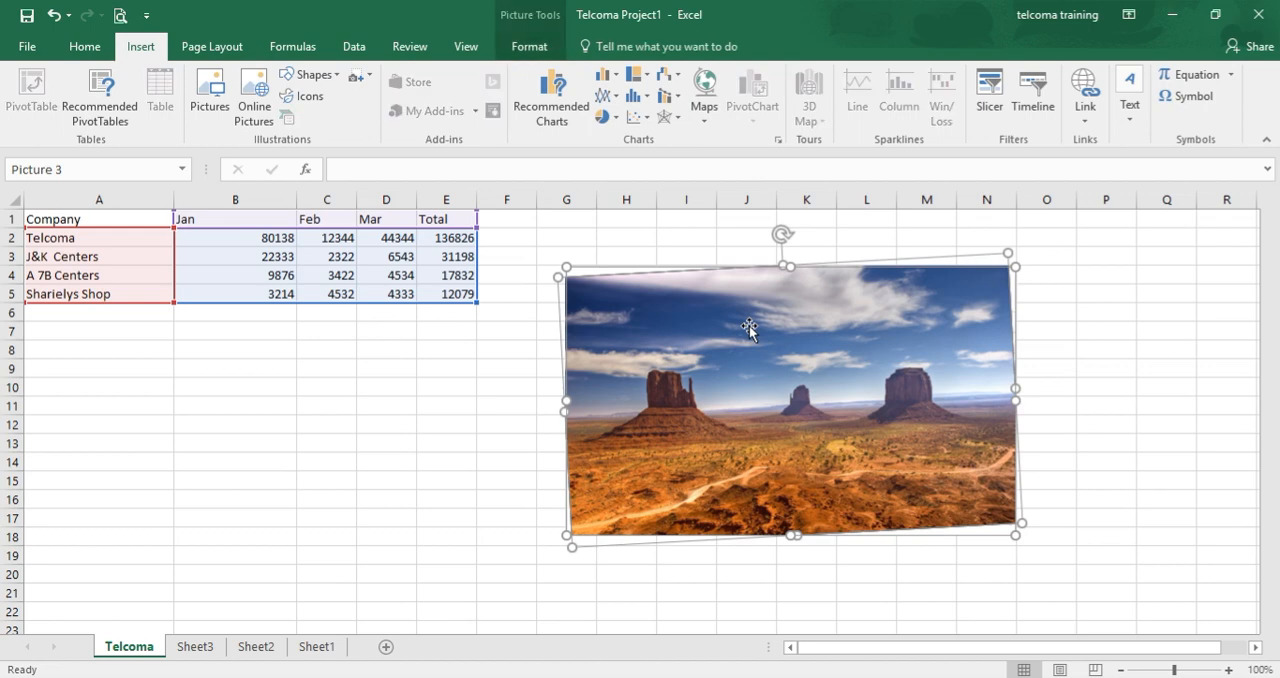
drag(534, 441, 533, 440)
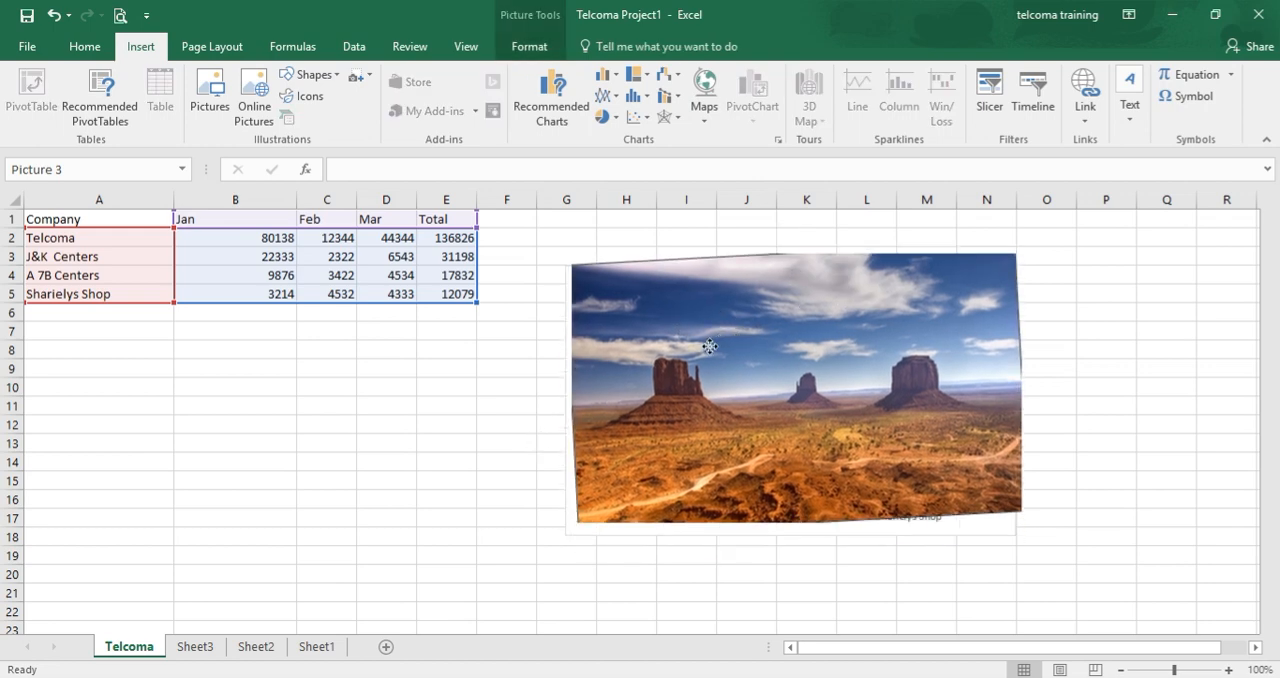
drag(722, 330, 758, 390)
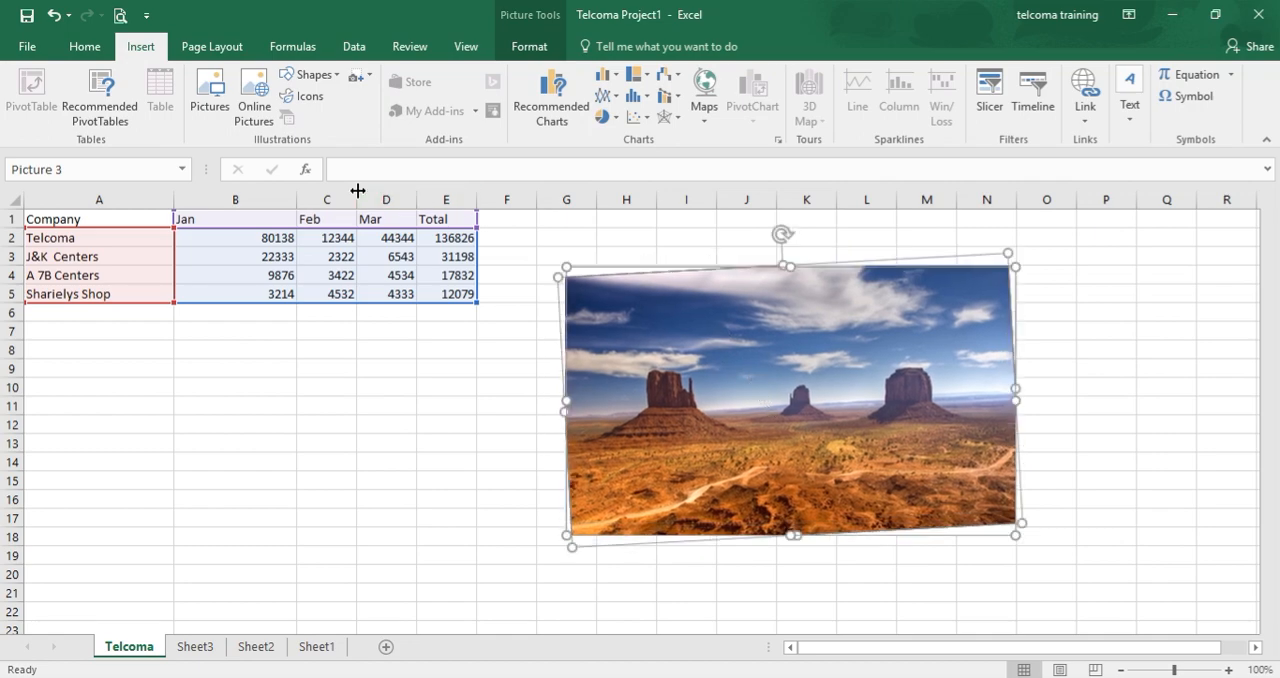
Draw a rectangle about 3.7 cm high and 6.62 cm wide, from column E across the desert picture's left edge.
click(328, 78)
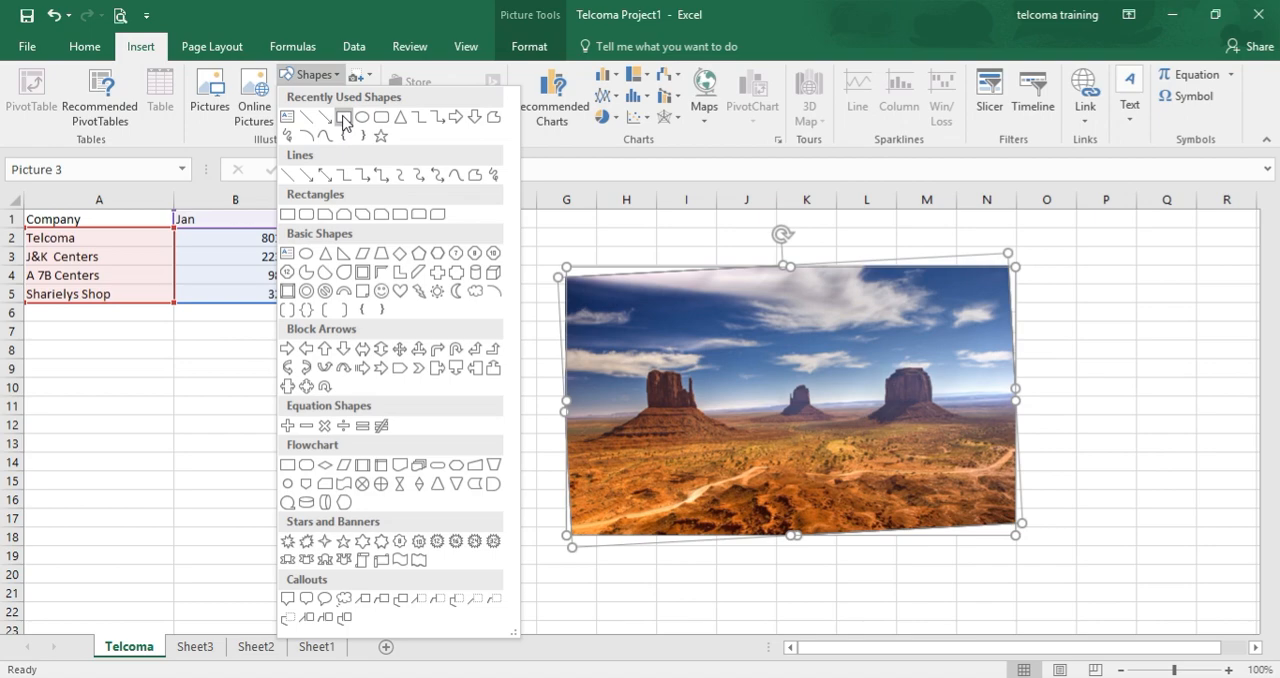
click(344, 119)
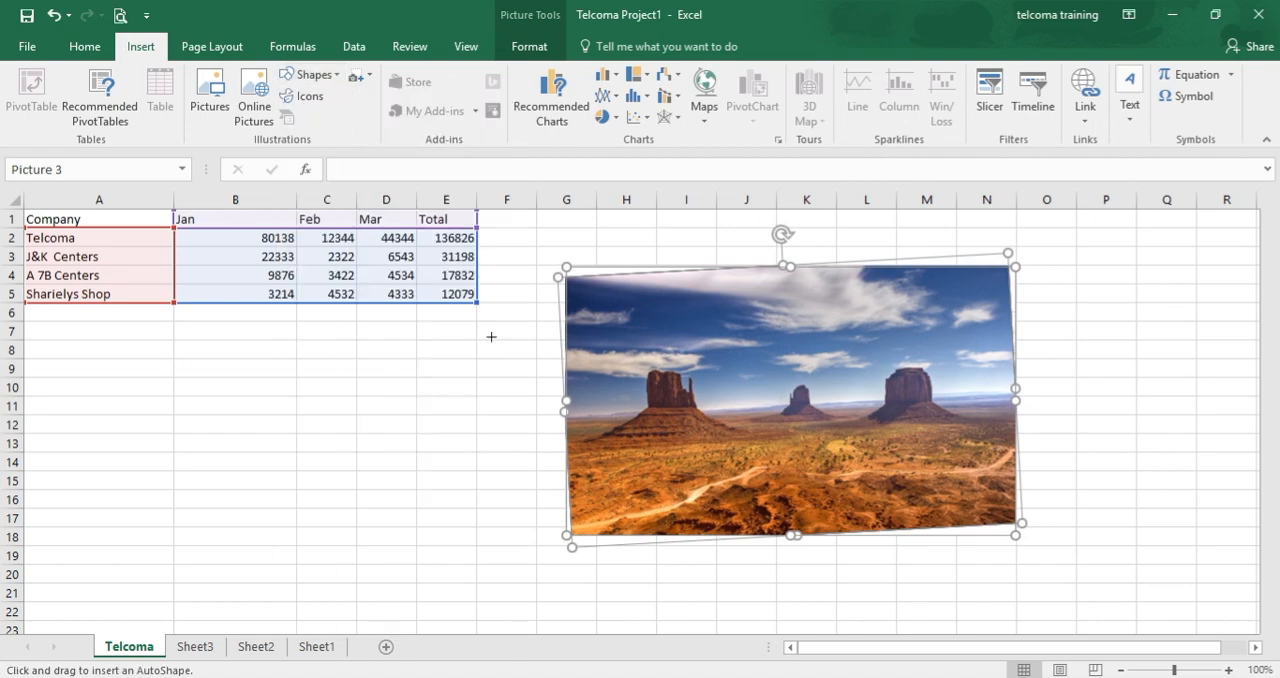
mouse_move(450, 332)
mouse_down()
mouse_move(543, 403)
mouse_move(685, 463)
mouse_up()
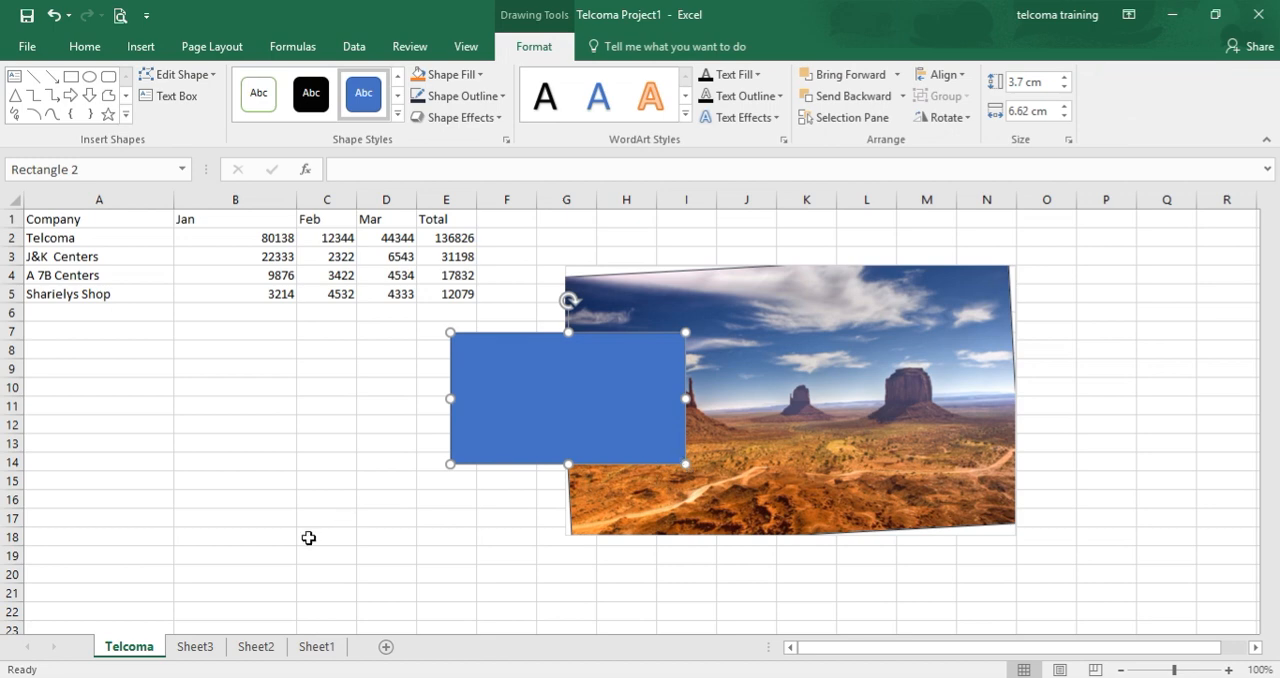
Send the blue rectangle to the back, behind the desert picture.
right_click(587, 444)
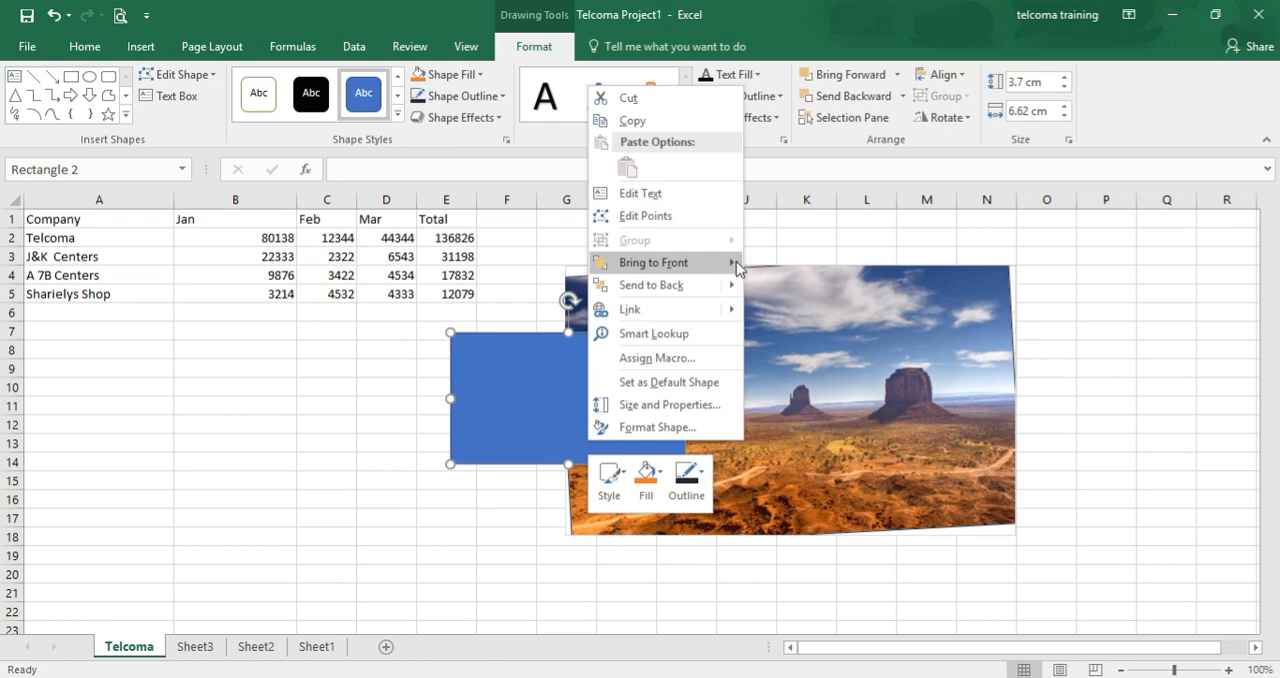
mouse_move(741, 270)
mouse_move(729, 293)
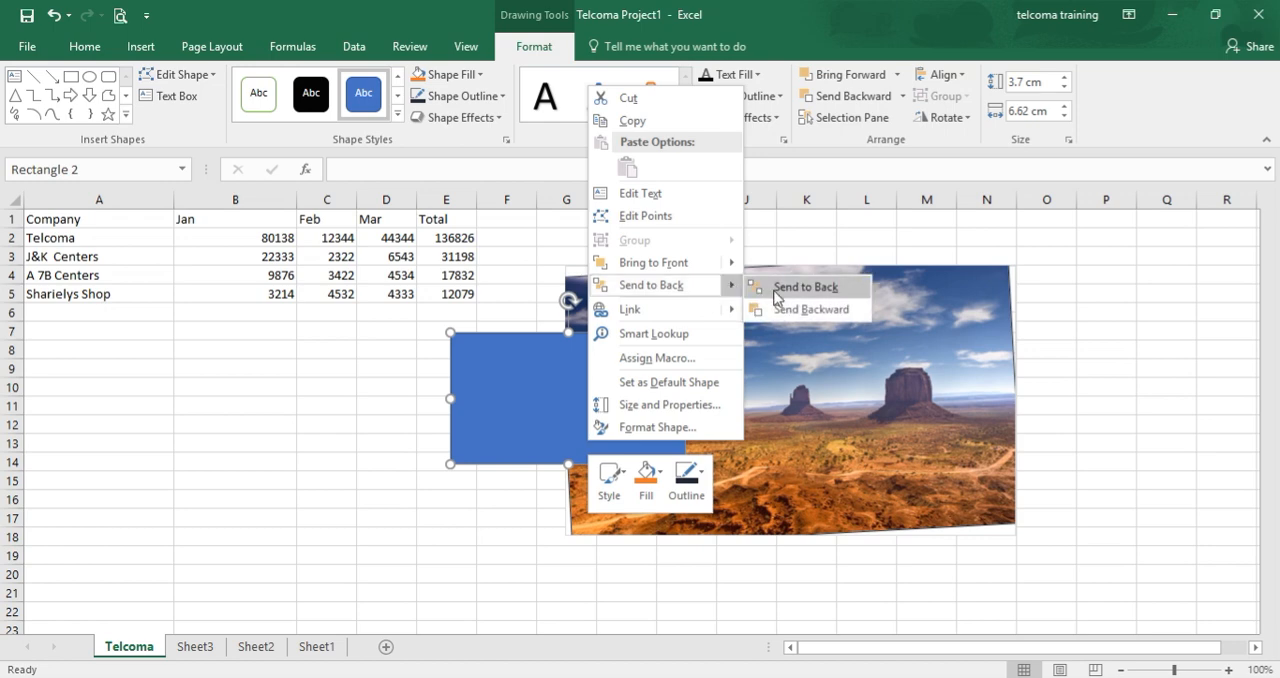
click(777, 290)
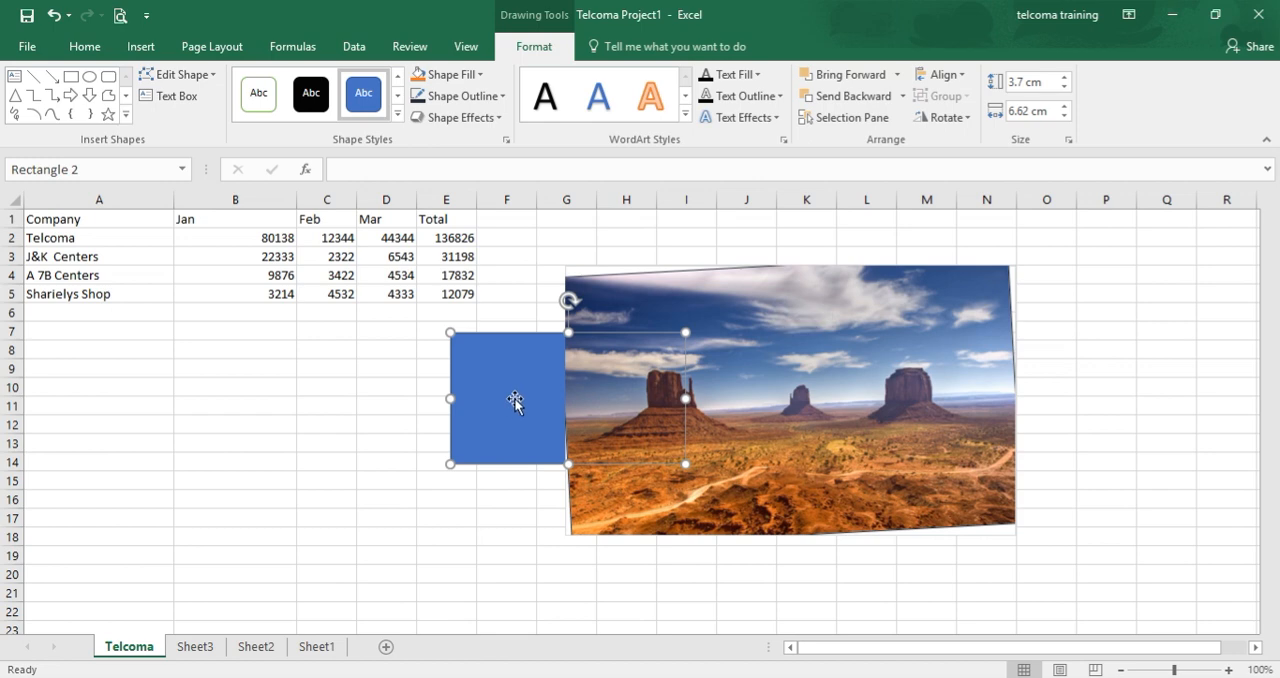
click(515, 500)
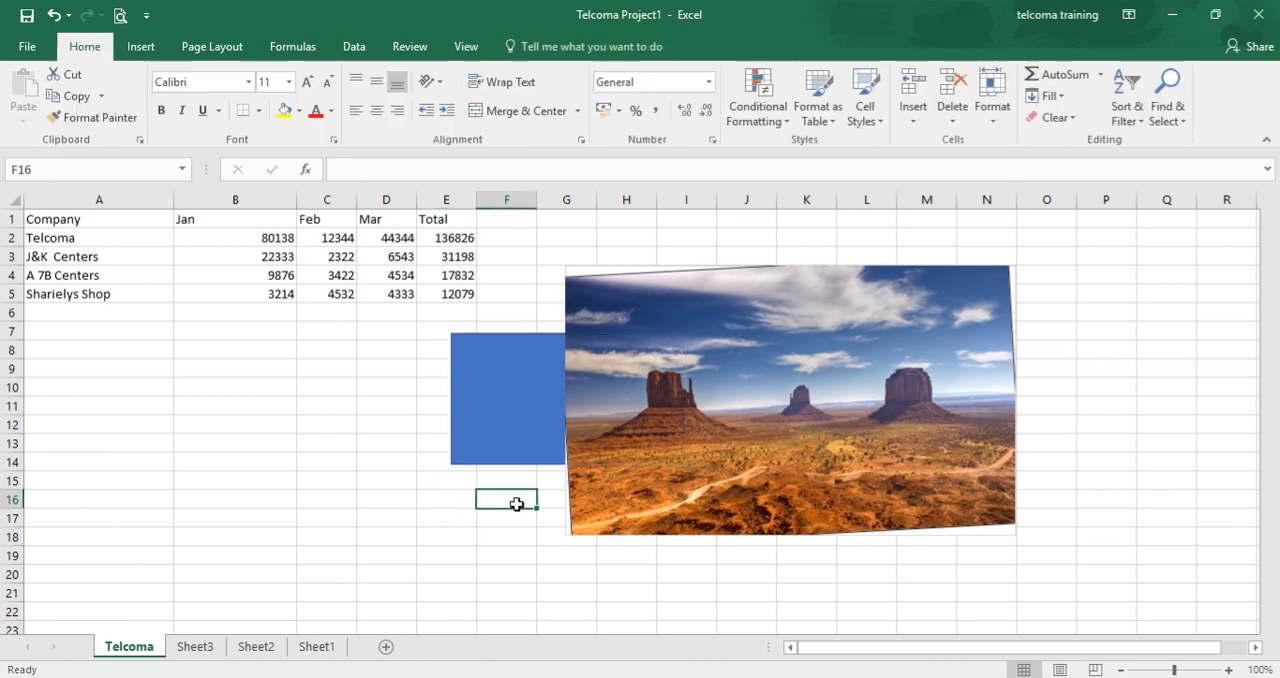
Undo sending the blue rectangle to the back.
click(509, 448)
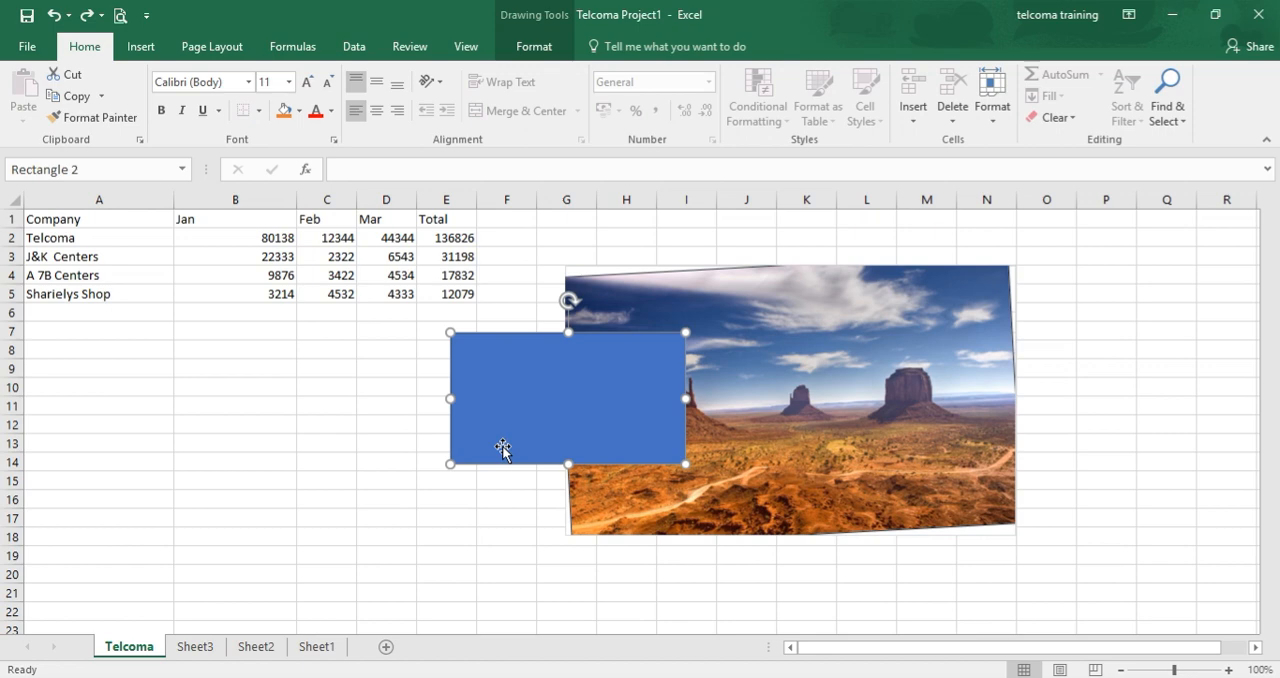
key(Escape)
Try to group the blue rectangle with the desert picture.
click(607, 384)
ctrl+click(755, 296)
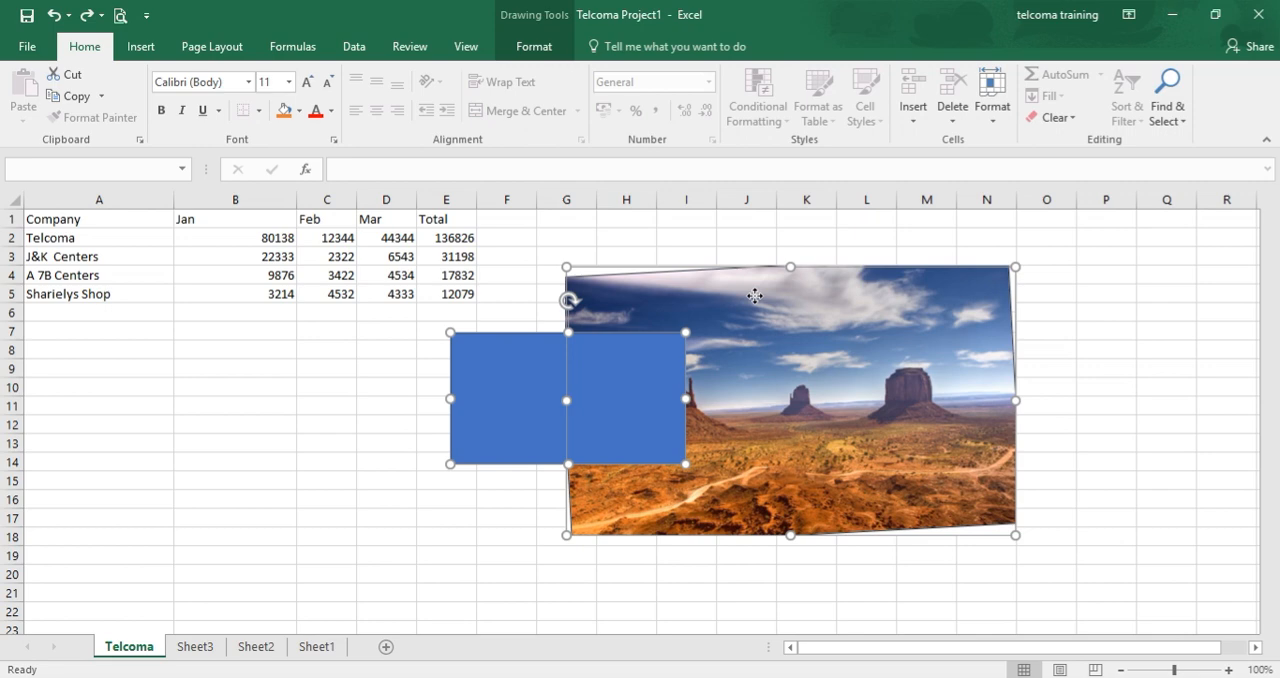
right_click(598, 390)
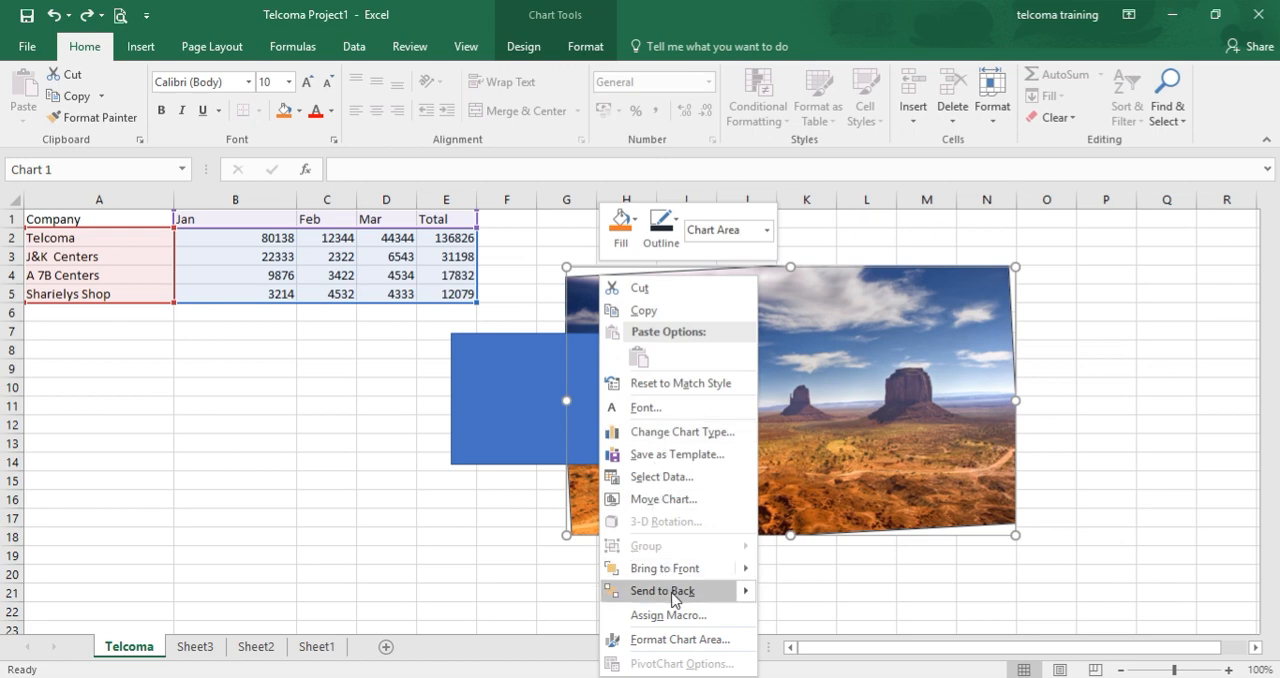
click(408, 510)
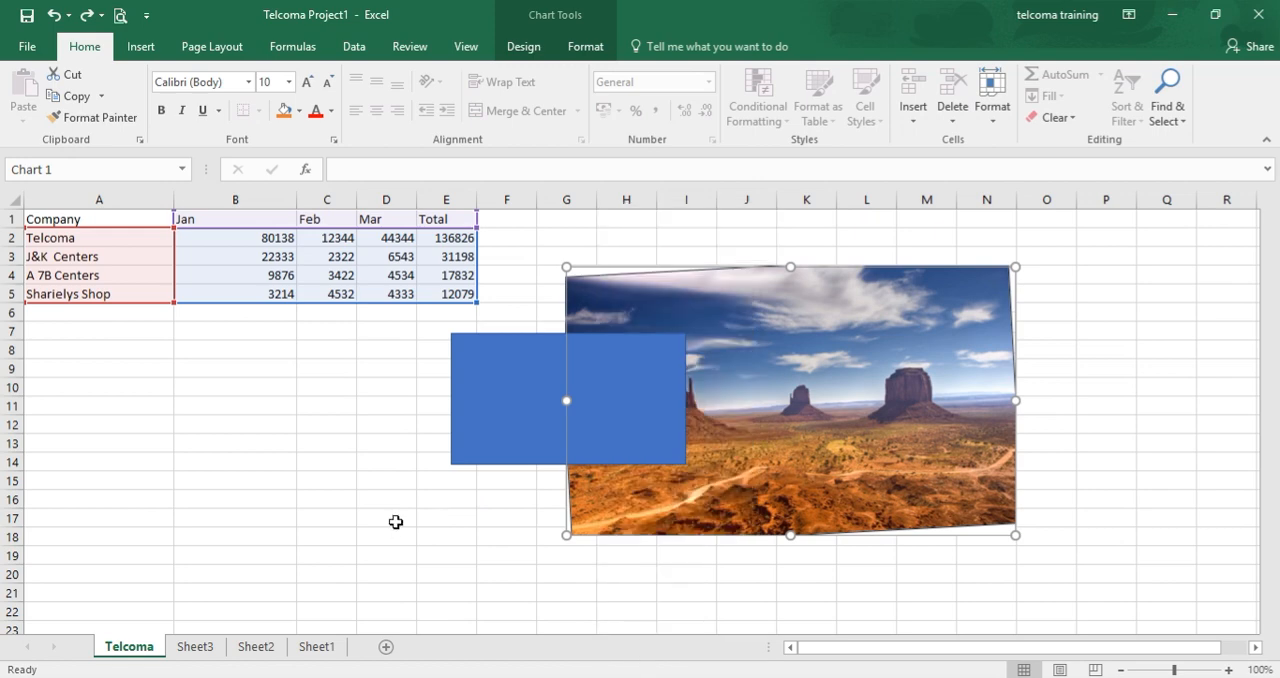
Reselect the rectangle together with the picture and check the grouping options on the desert picture.
click(503, 415)
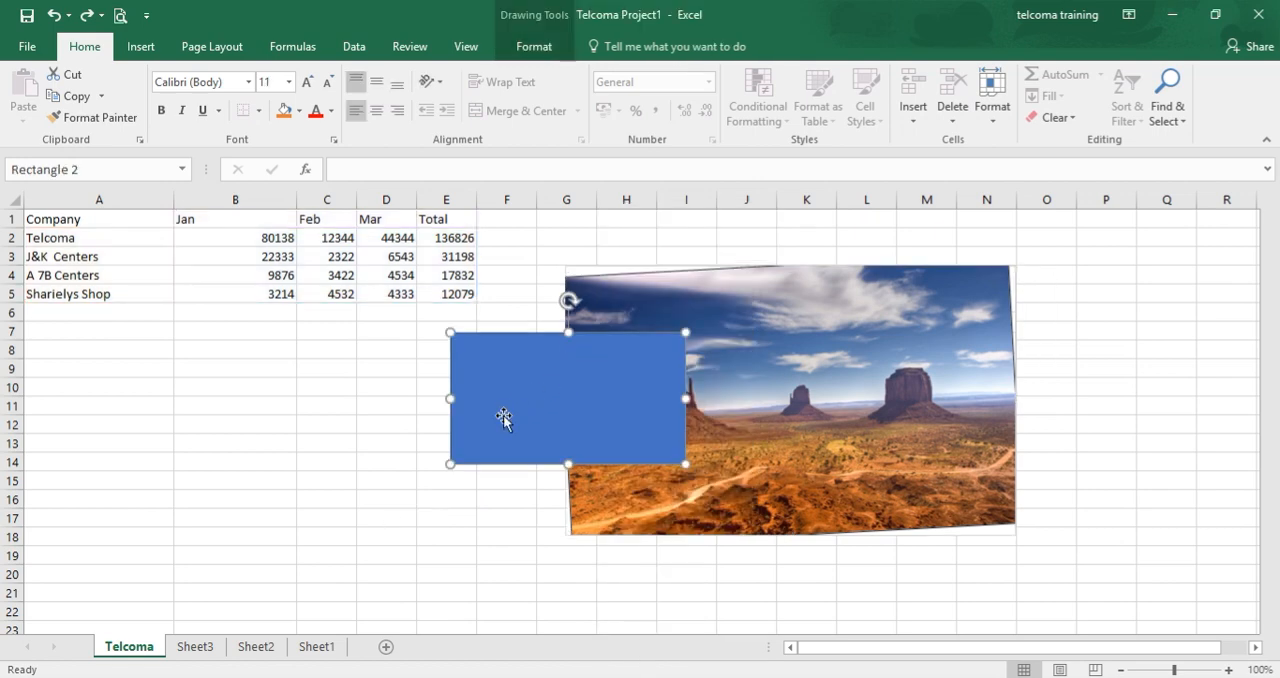
shift+click(707, 300)
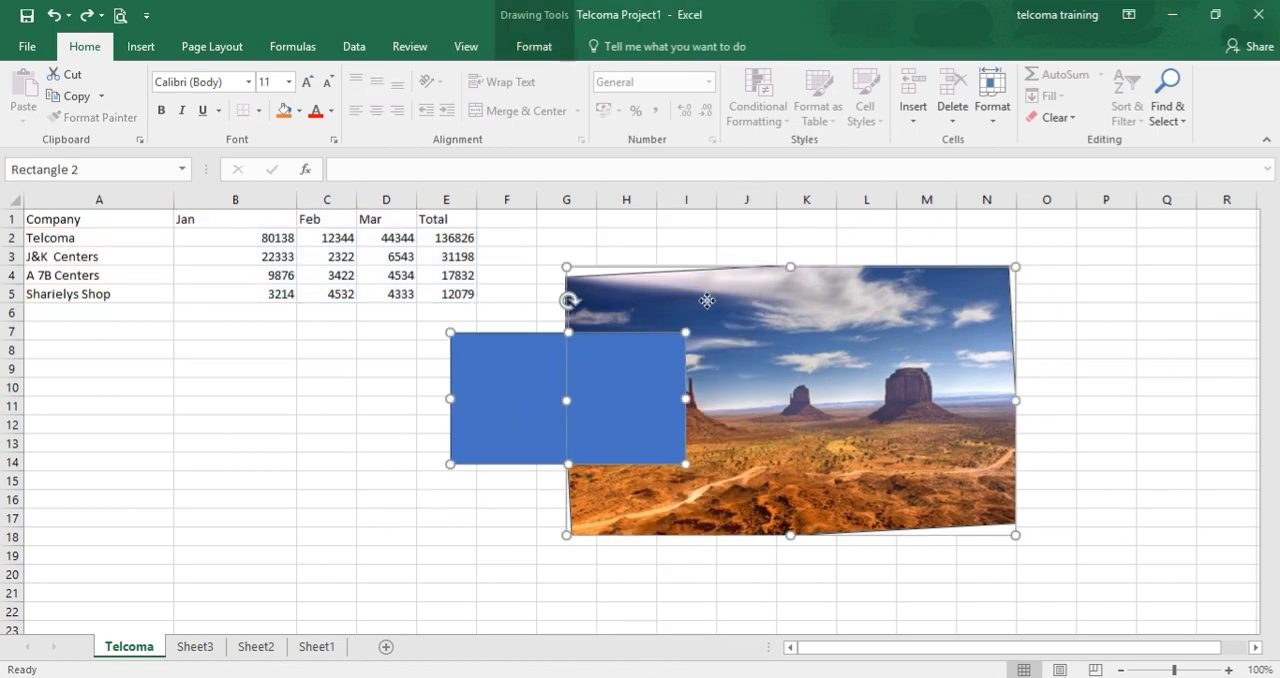
shift+click(707, 302)
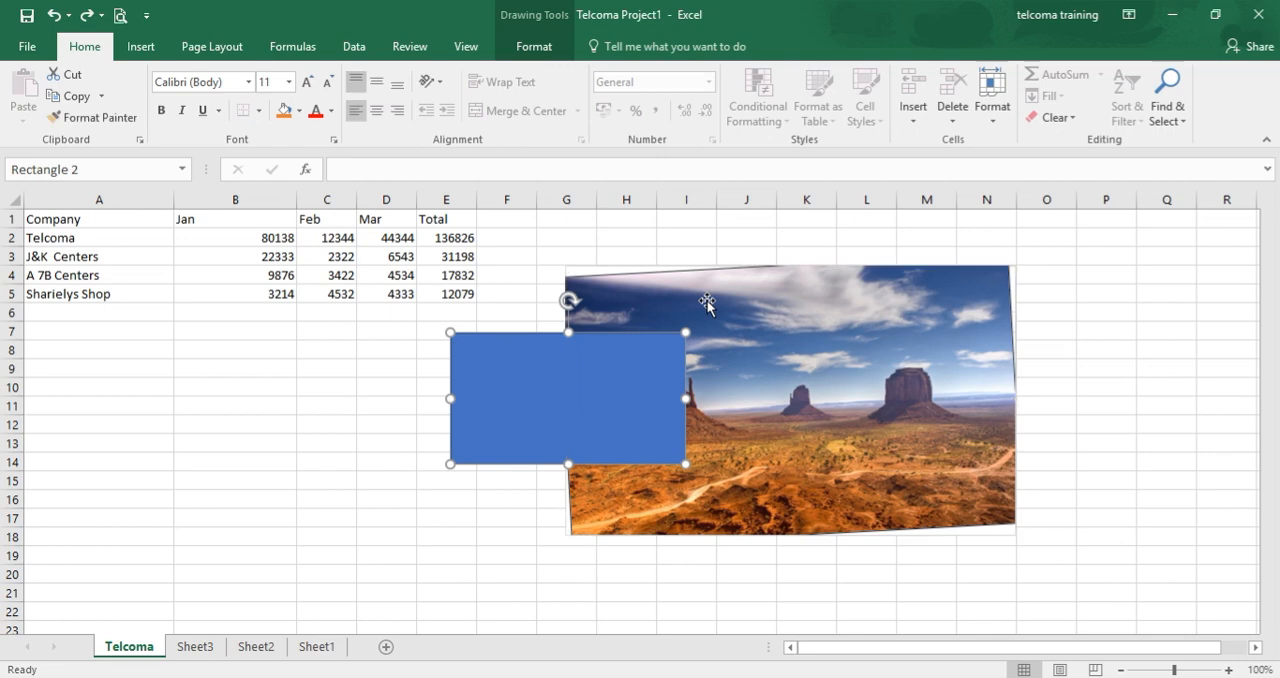
right_click(707, 302)
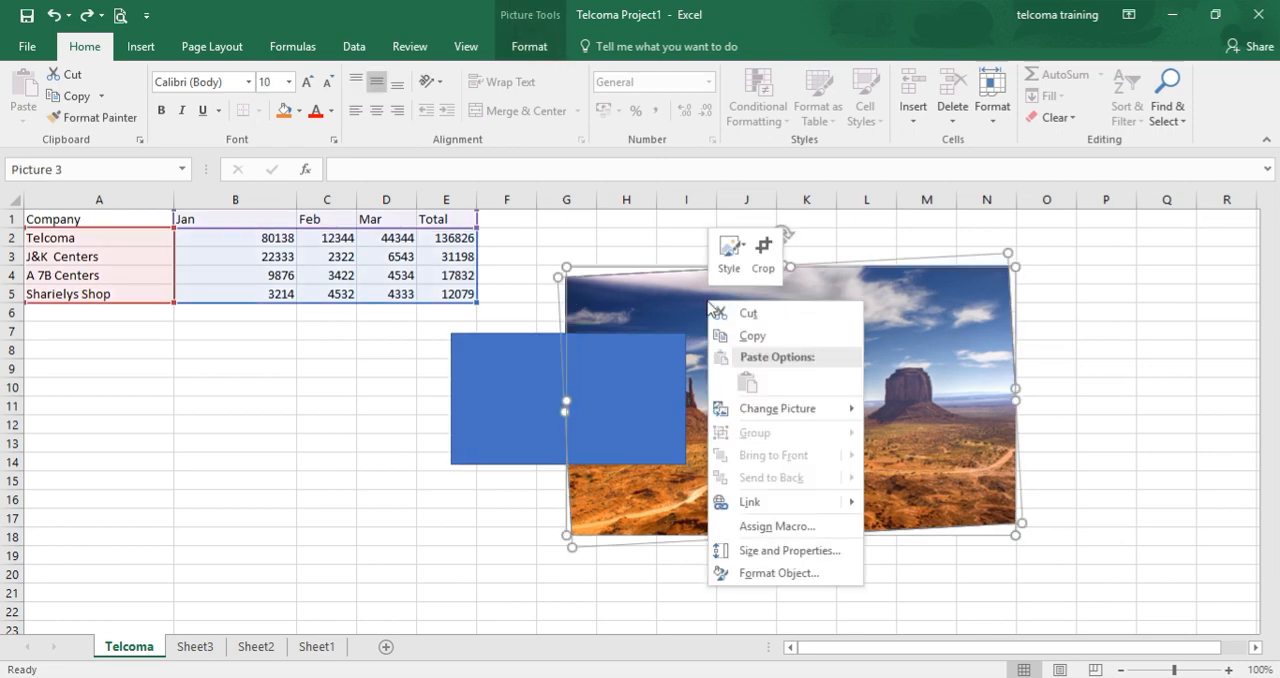
key(Escape)
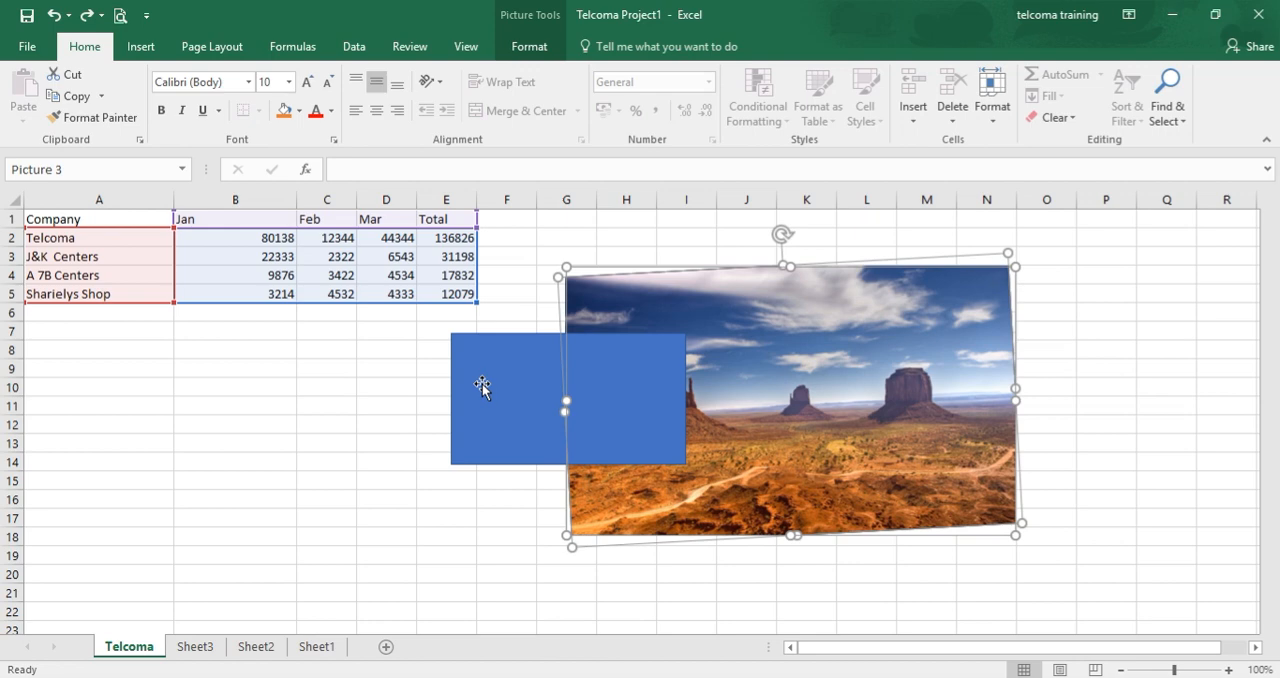
Try to group the two objects again, selecting the desert picture first and adding the blue rectangle.
click(482, 388)
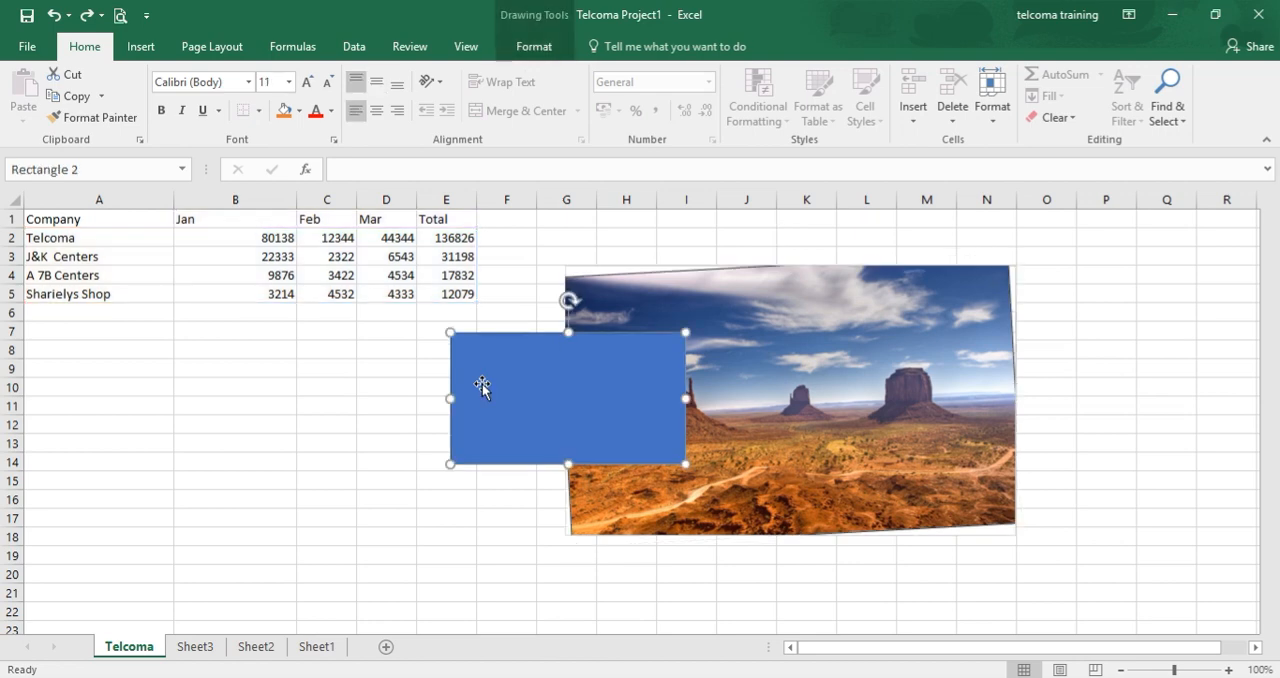
shift+click(655, 291)
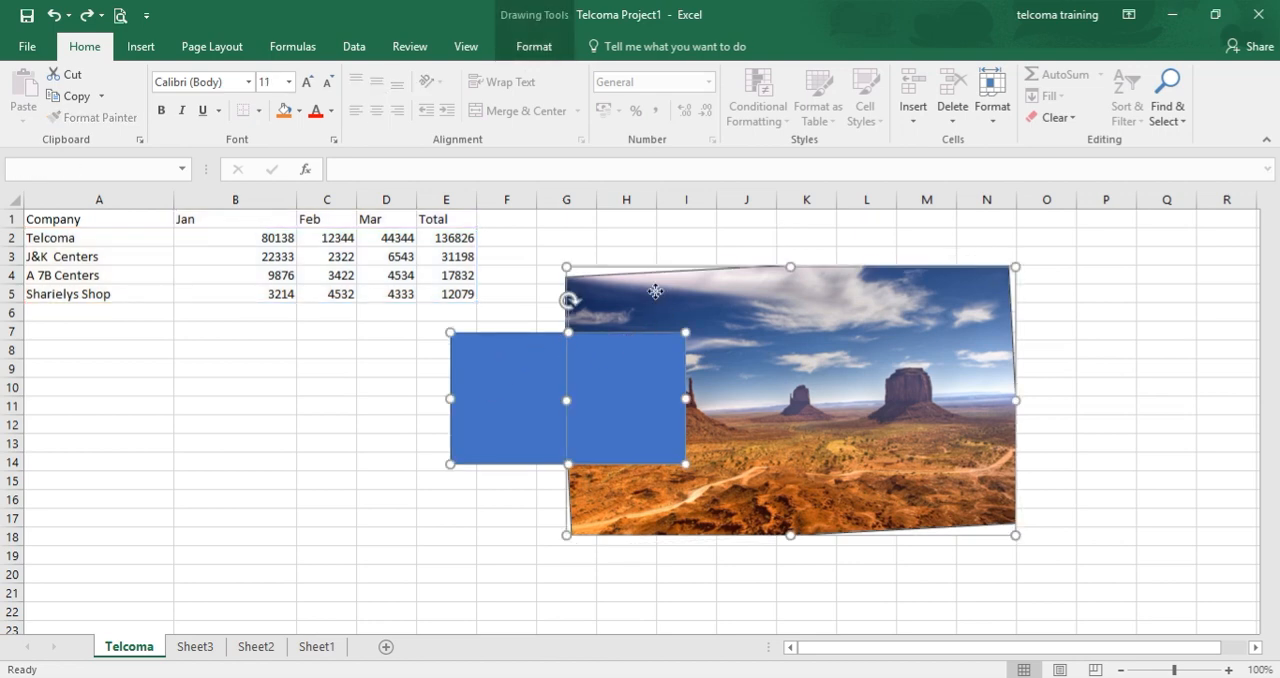
shift+click(655, 291)
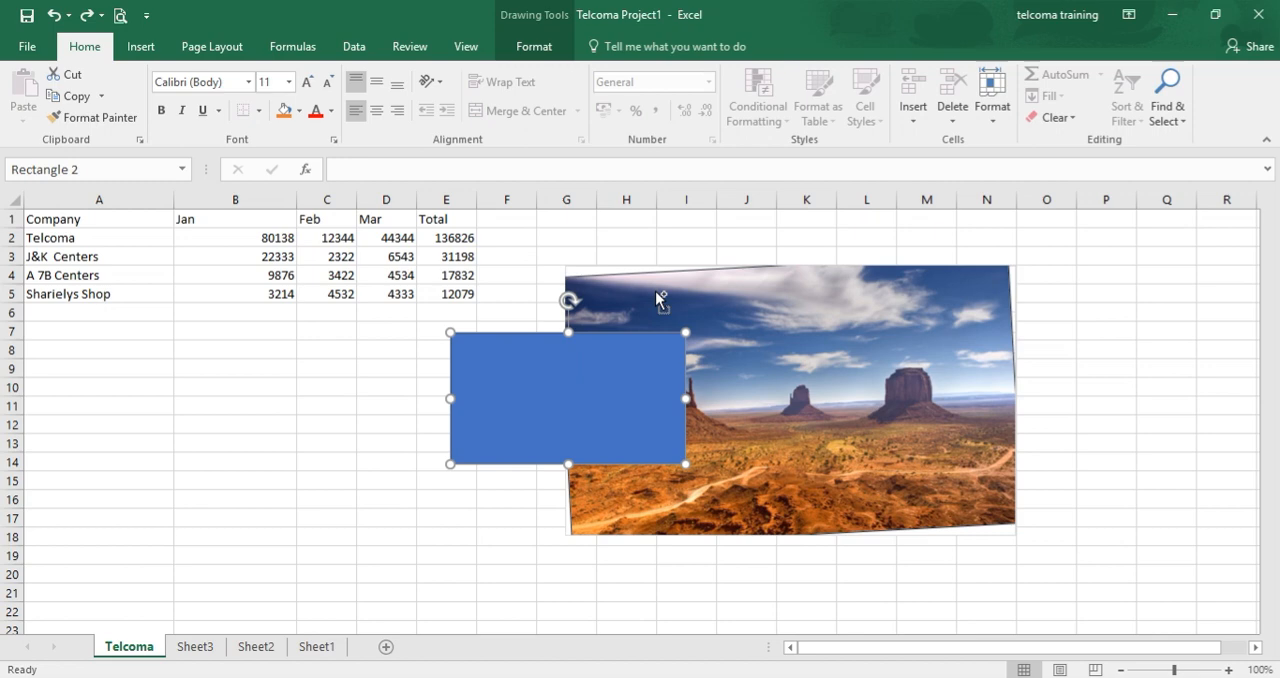
click(655, 294)
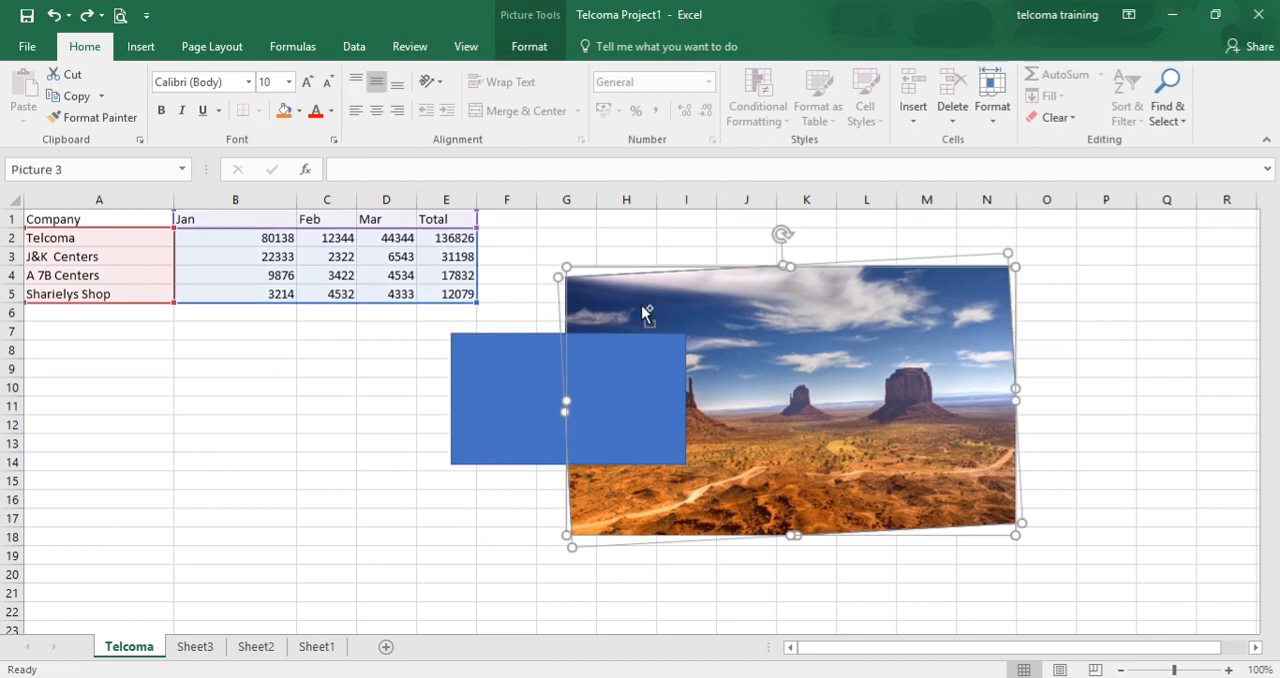
shift+click(514, 387)
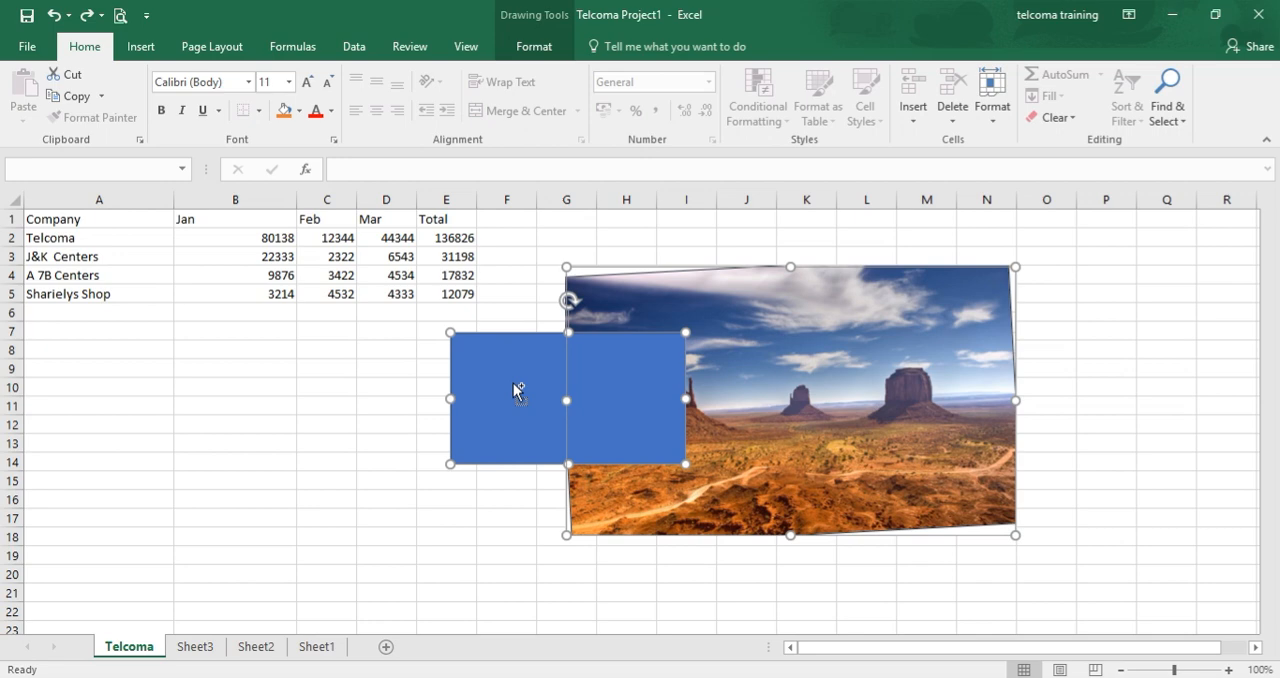
right_click(515, 389)
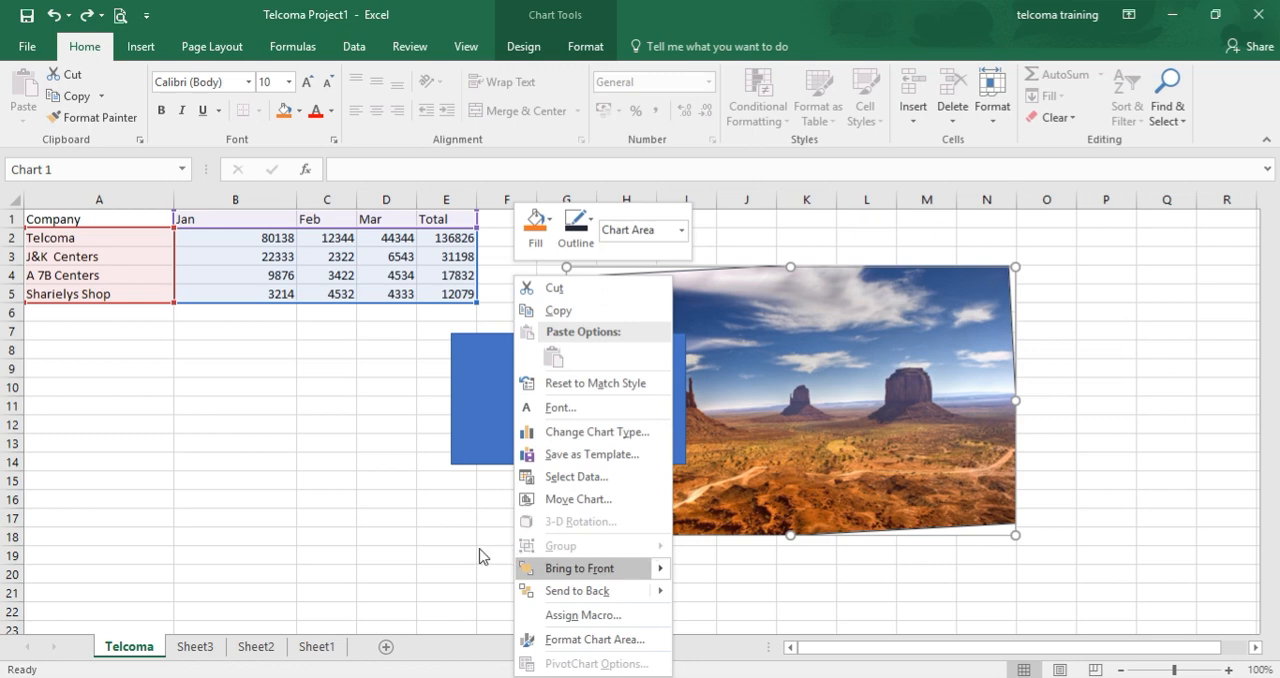
key(Escape)
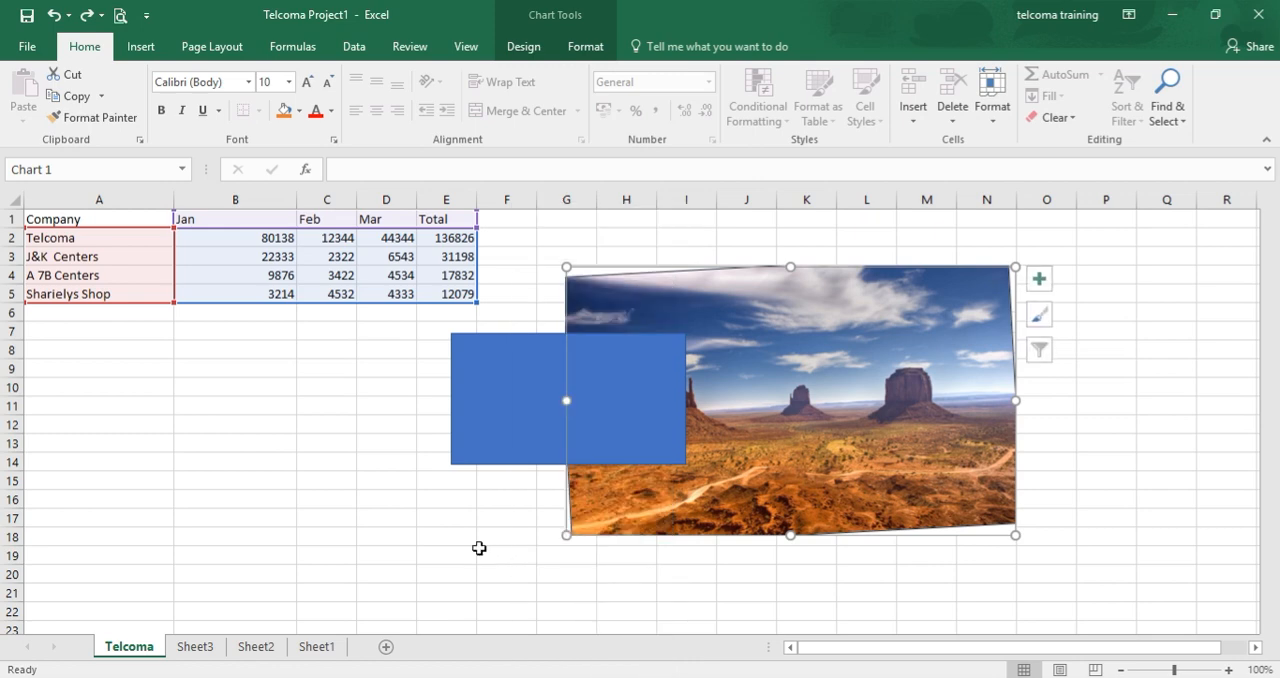
Retry adding the desert picture to the rectangle's selection, and dismiss the move and copy choices.
click(601, 382)
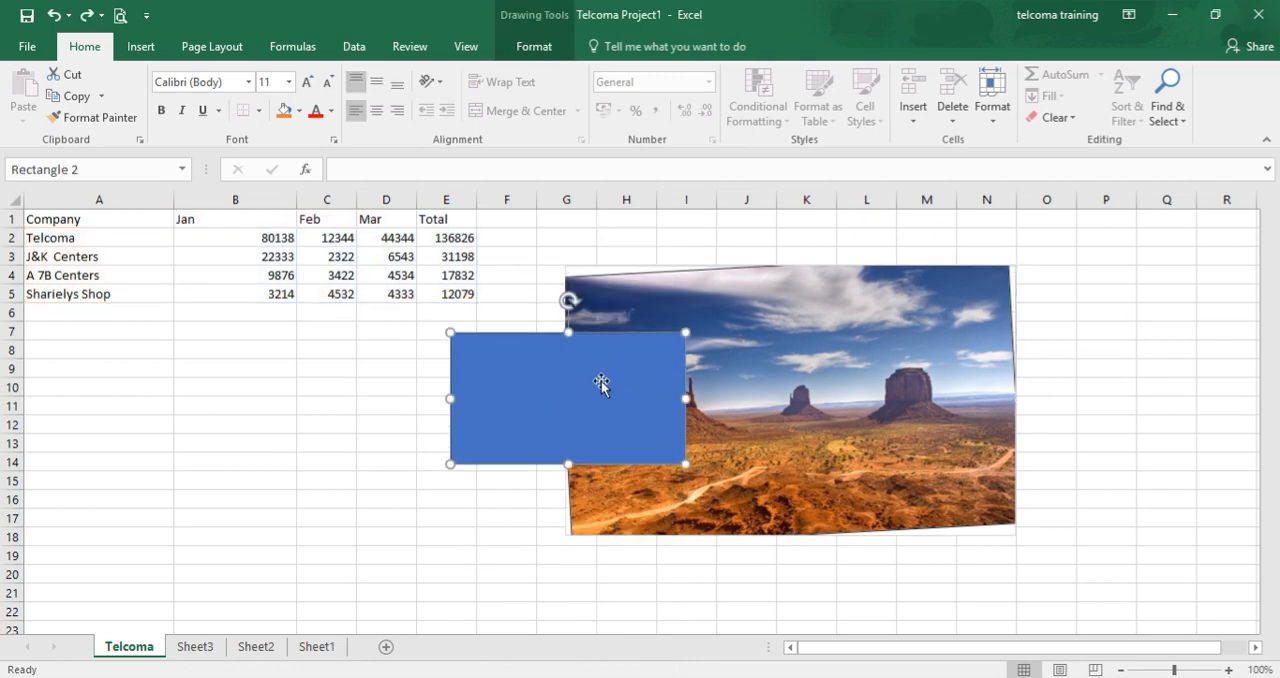
ctrl+click(628, 311)
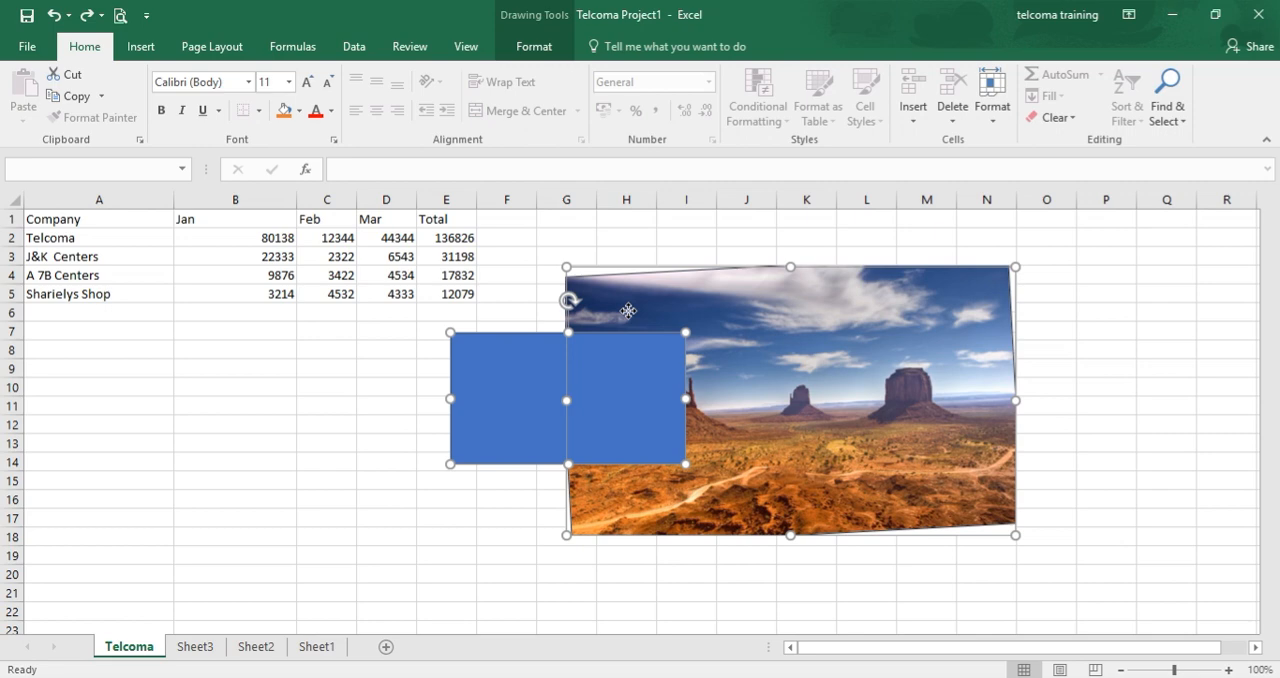
ctrl+click(630, 313)
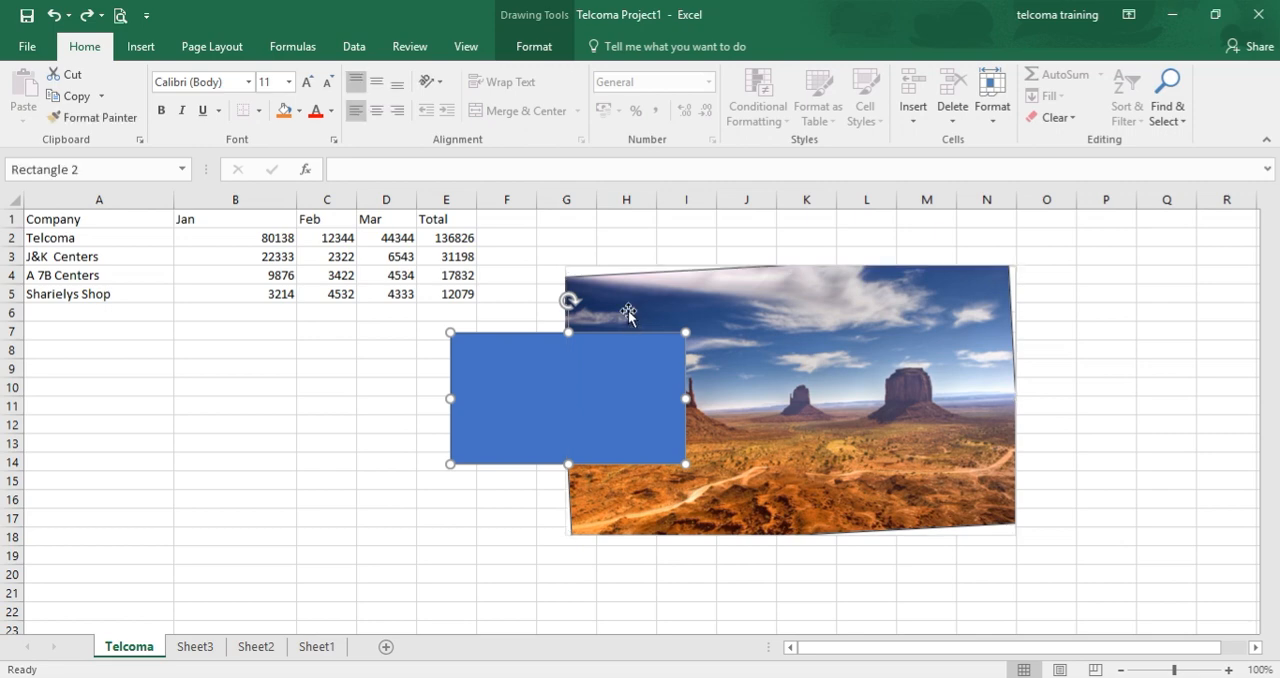
ctrl+click(628, 312)
ctrl+click(628, 312)
click(628, 312)
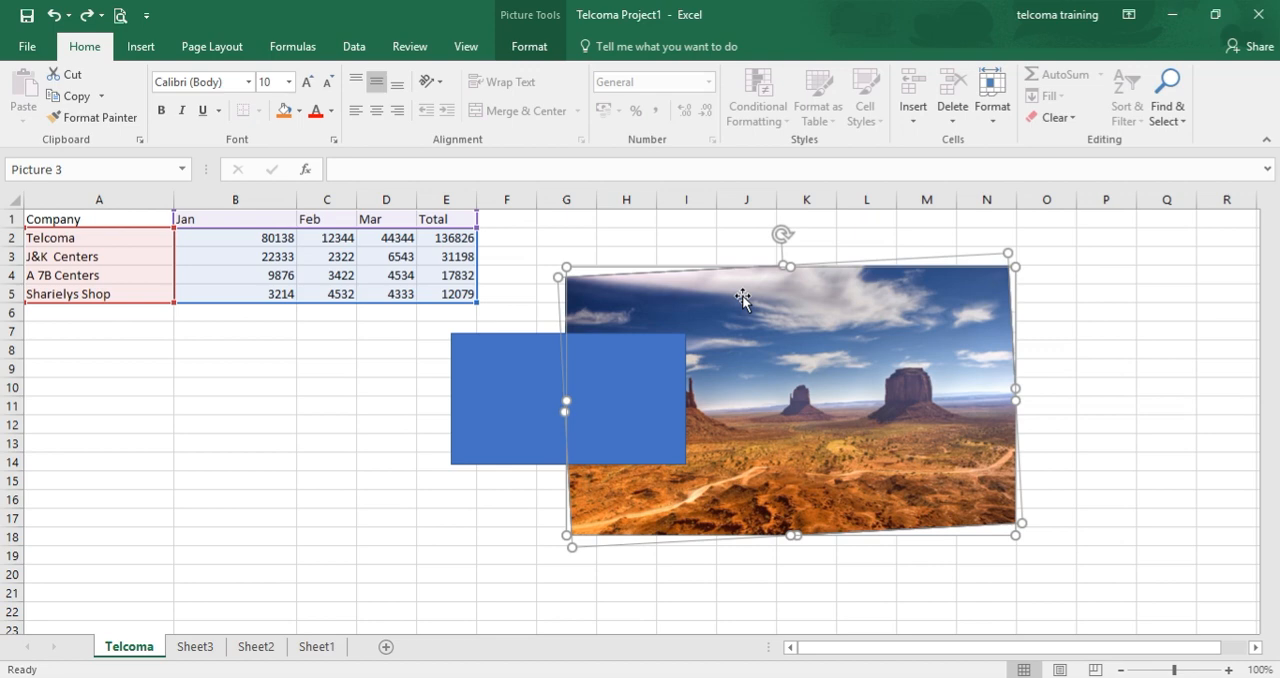
drag(741, 297, 743, 300)
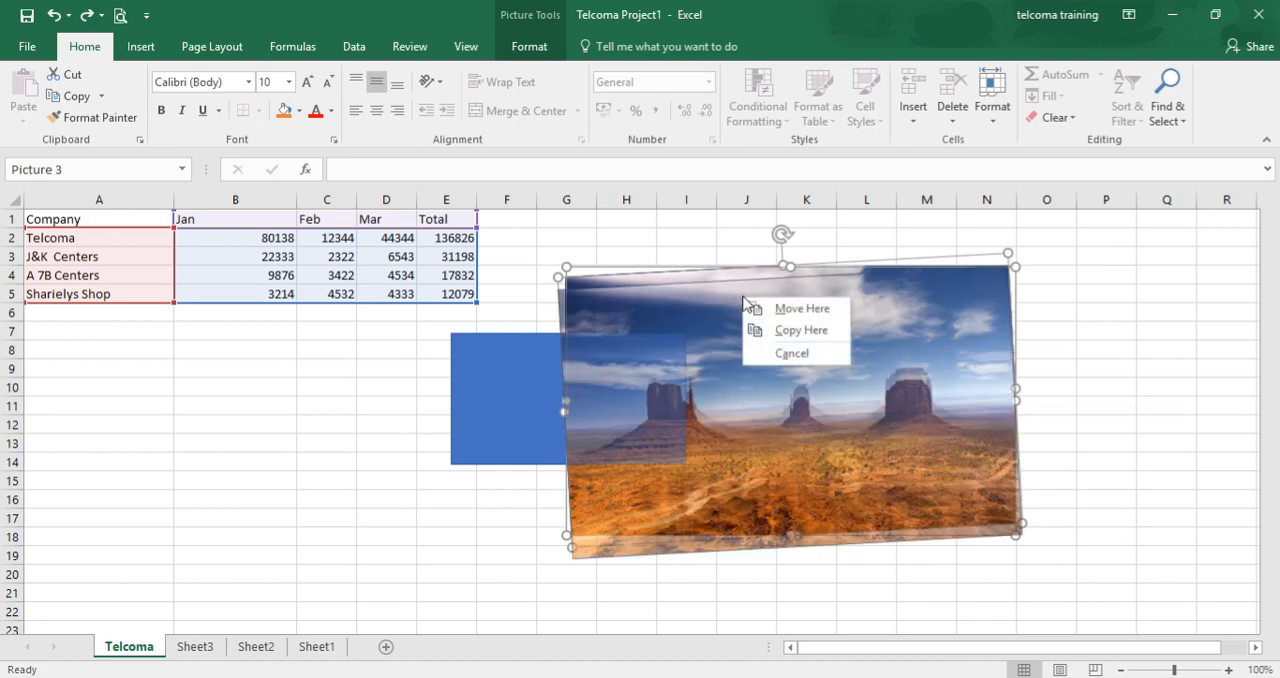
click(671, 303)
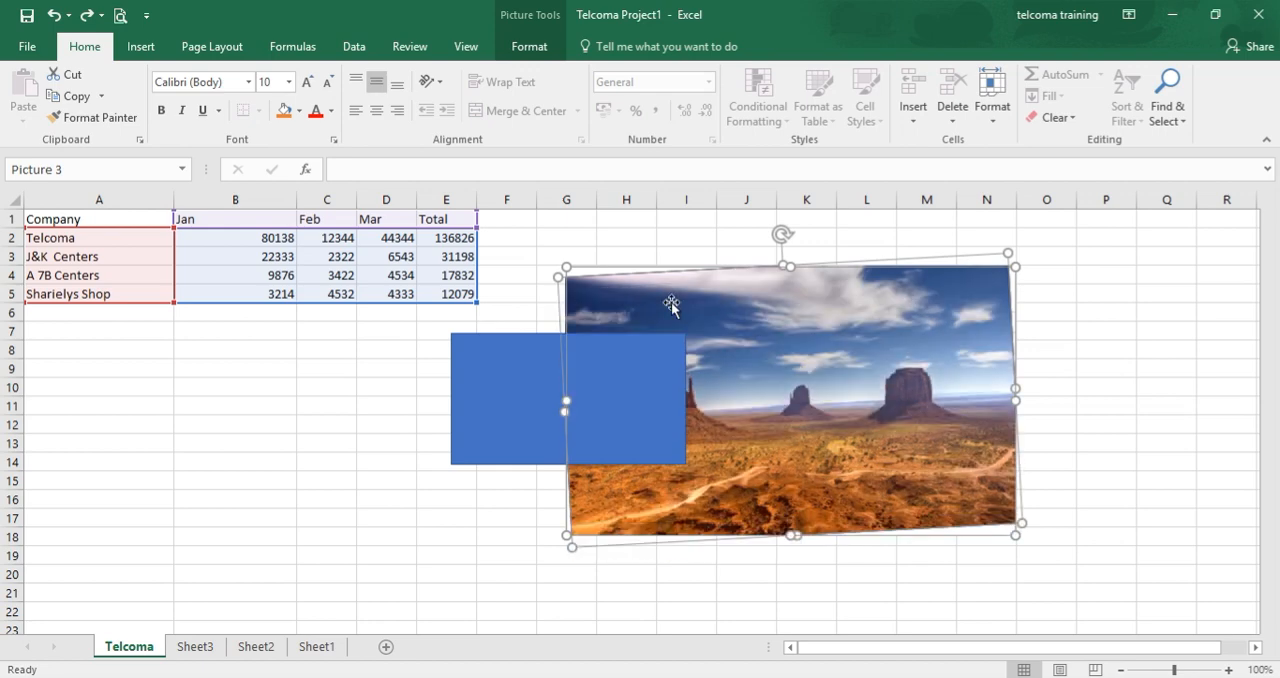
Select the picture and rectangle together, check for the Group option, and return to cell B21.
shift+click(654, 374)
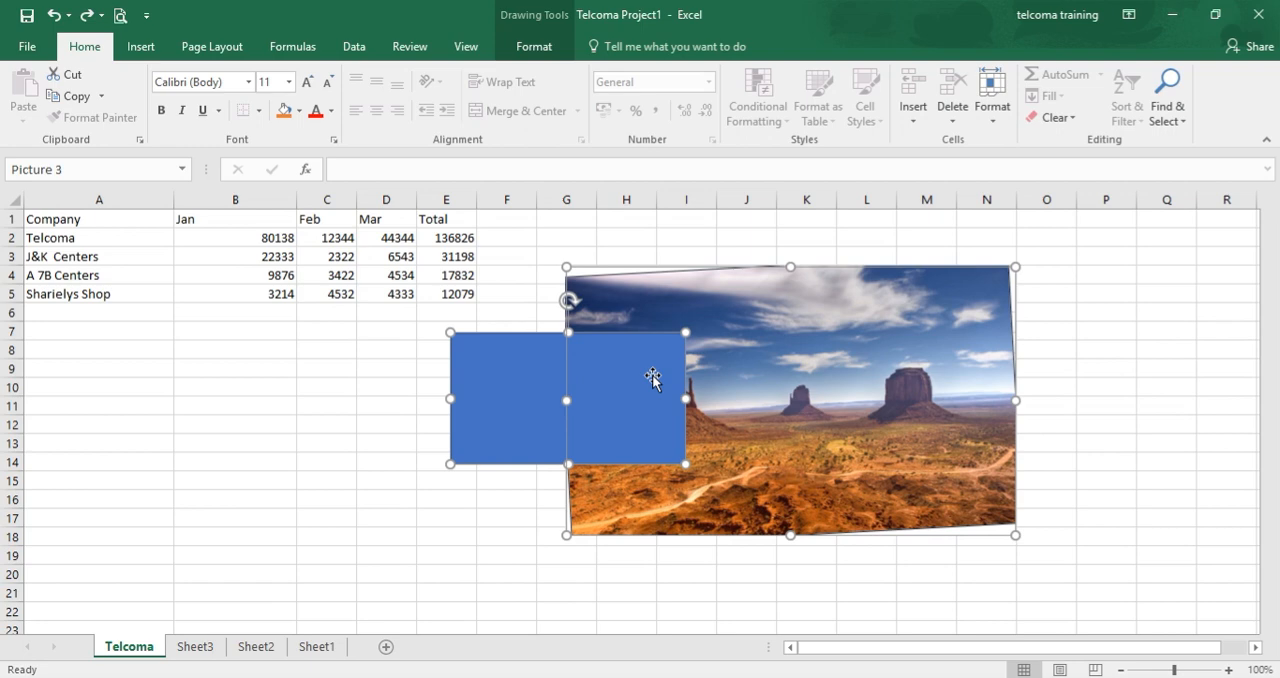
right_click(652, 377)
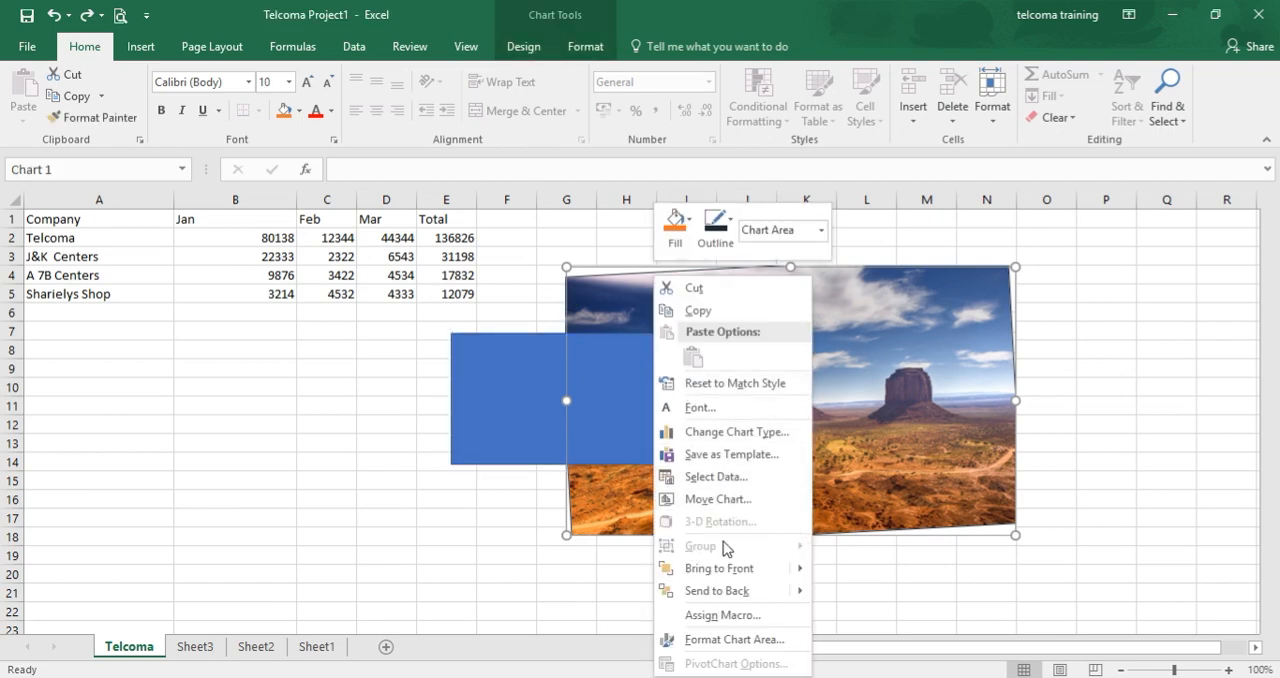
click(210, 598)
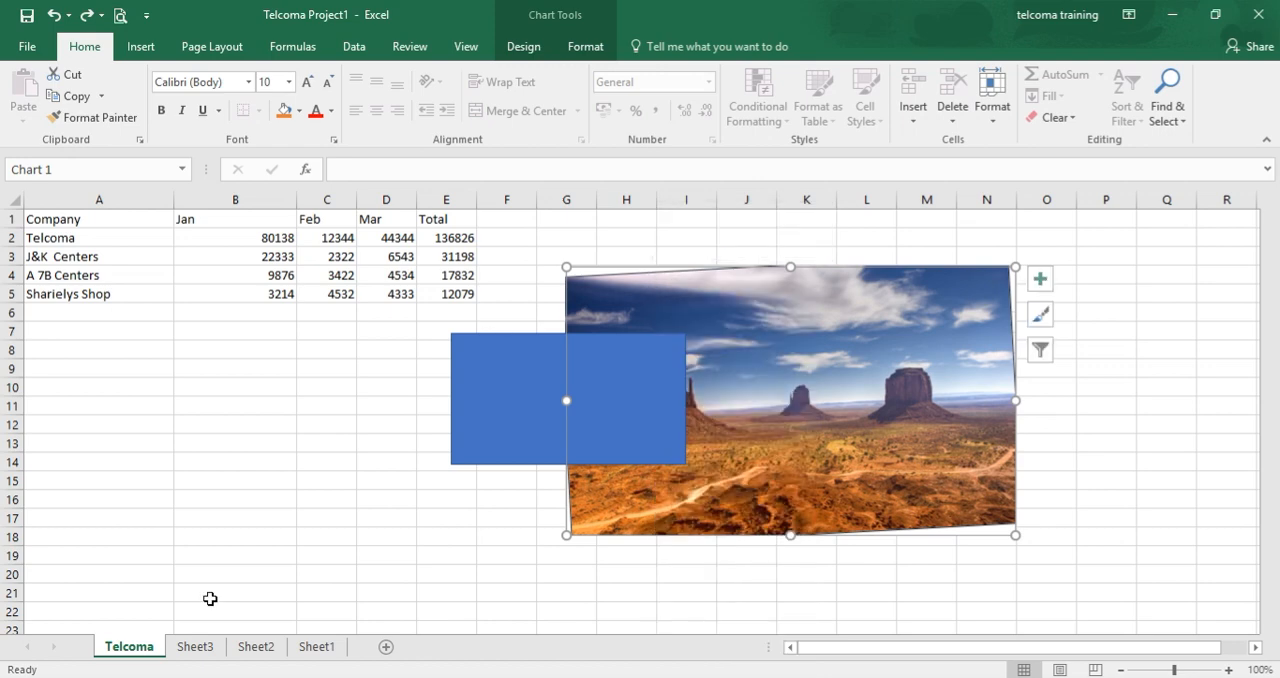
click(210, 598)
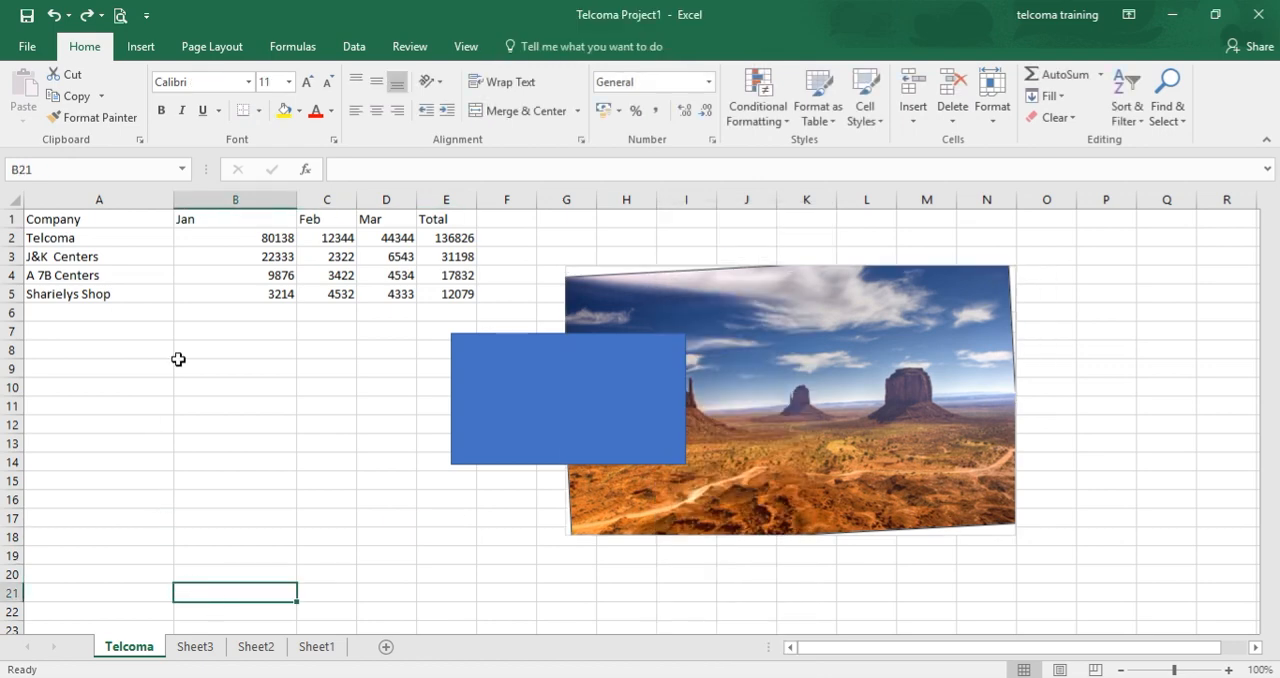